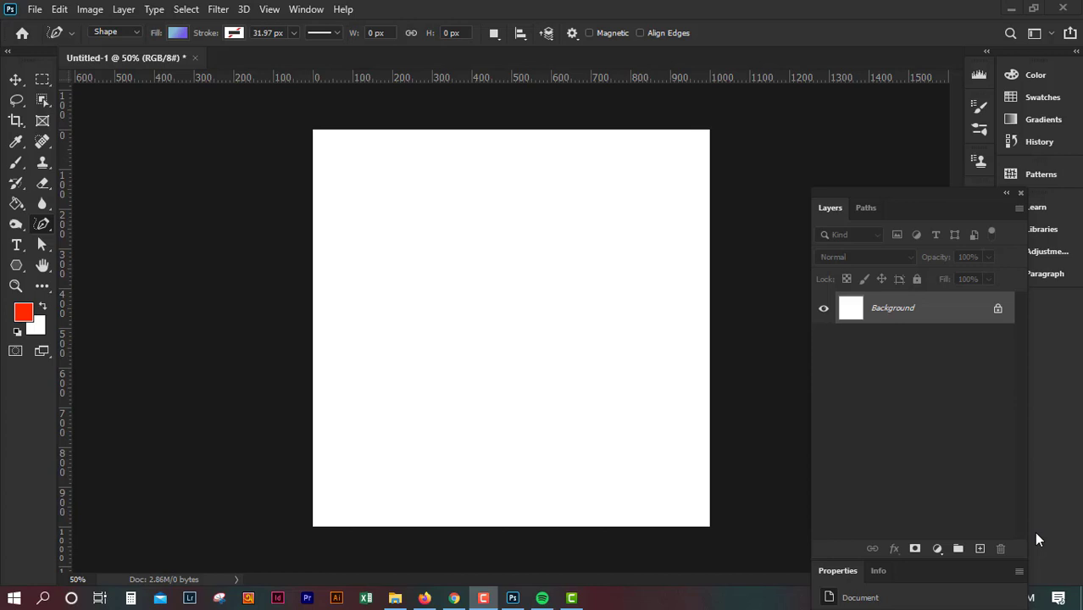
- Draw a closed, wavy freeform shape about 905 by 709 px on the canvas with the Freeform Pen tool in Shape mode
right_click(45, 222)
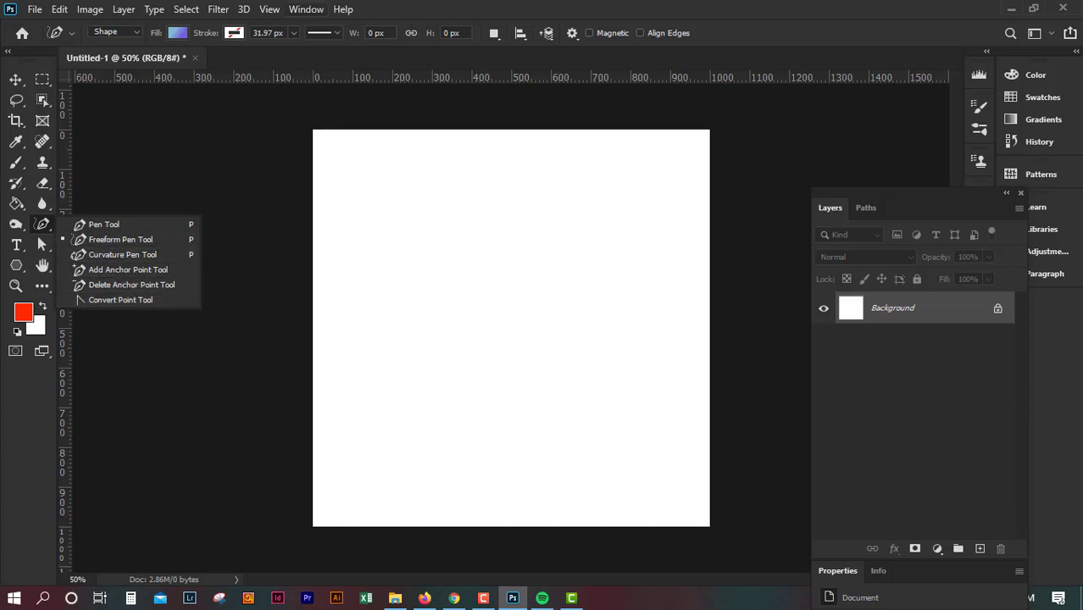
click(469, 5)
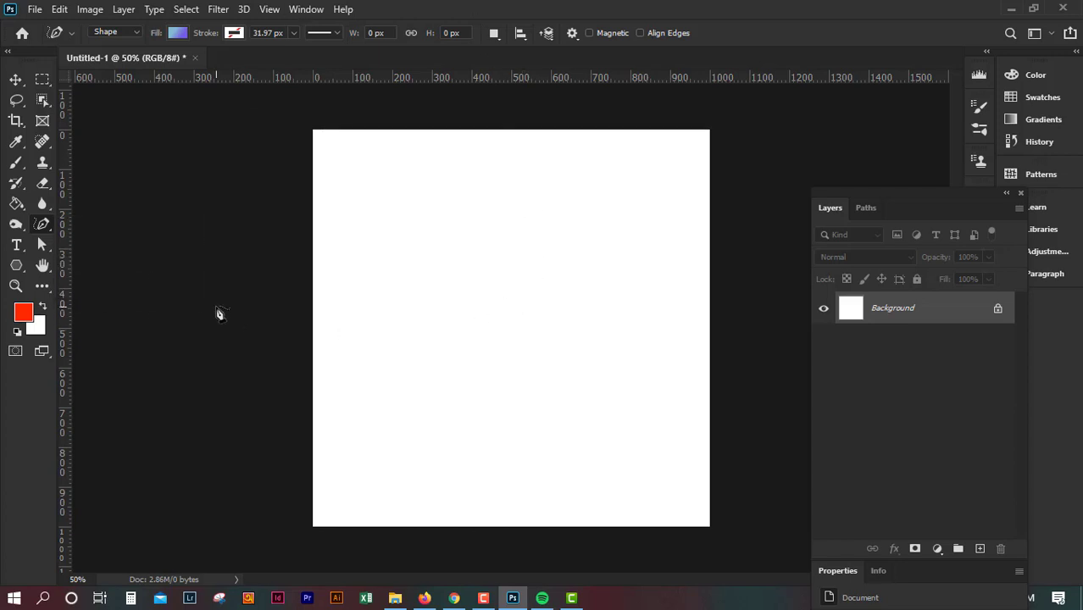
key(ctrl+plus)
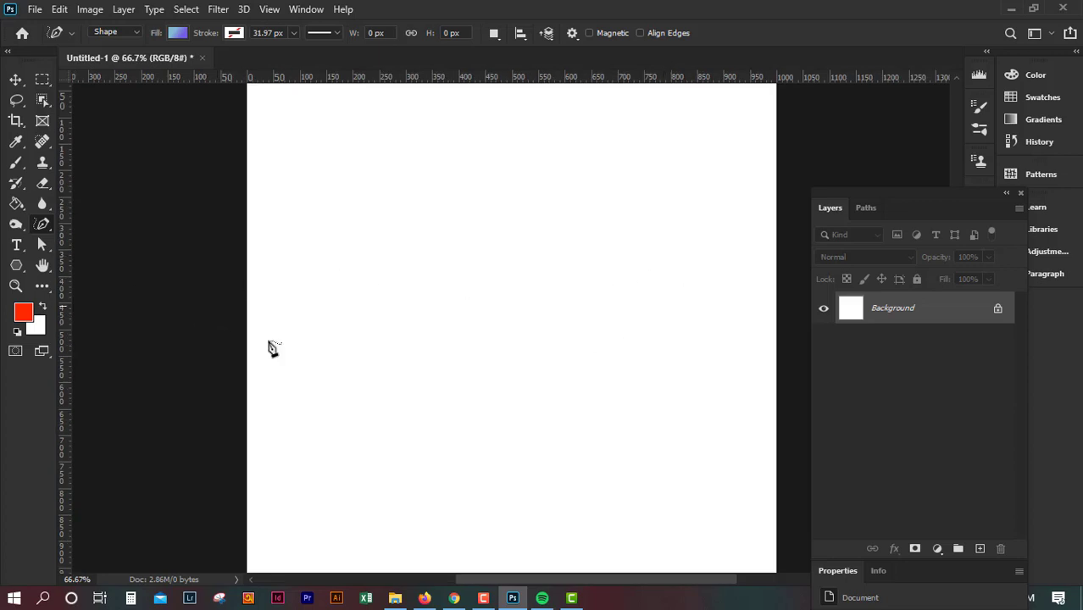
right_click(40, 226)
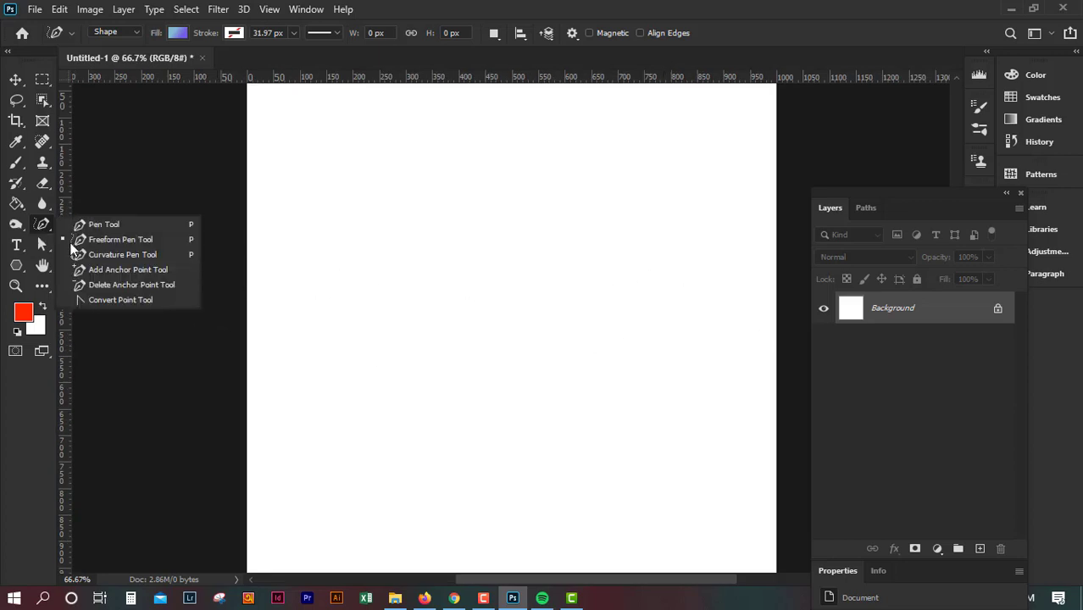
click(78, 241)
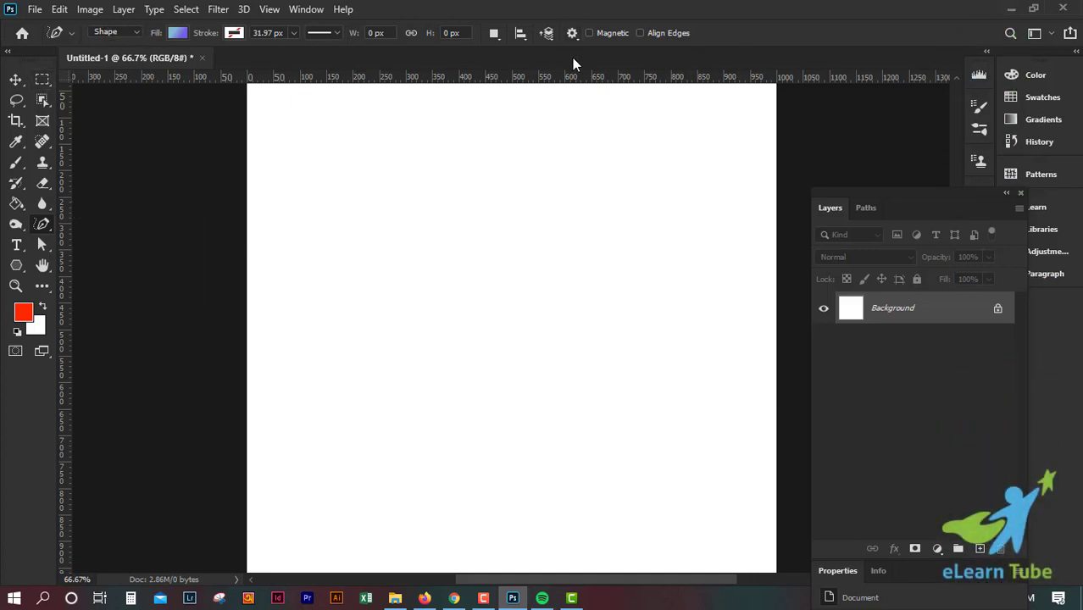
click(133, 34)
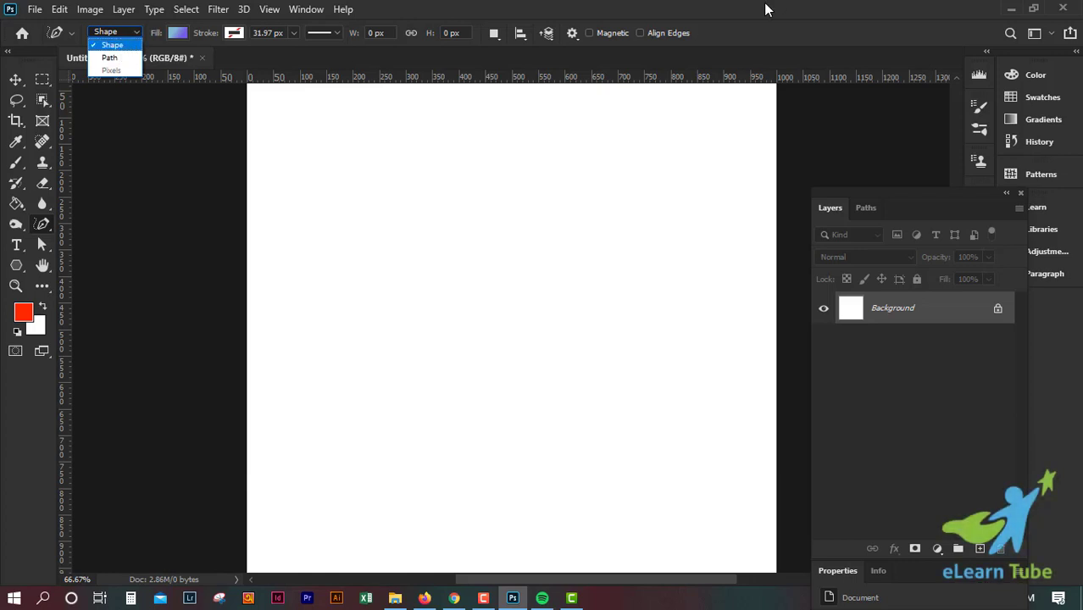
click(119, 45)
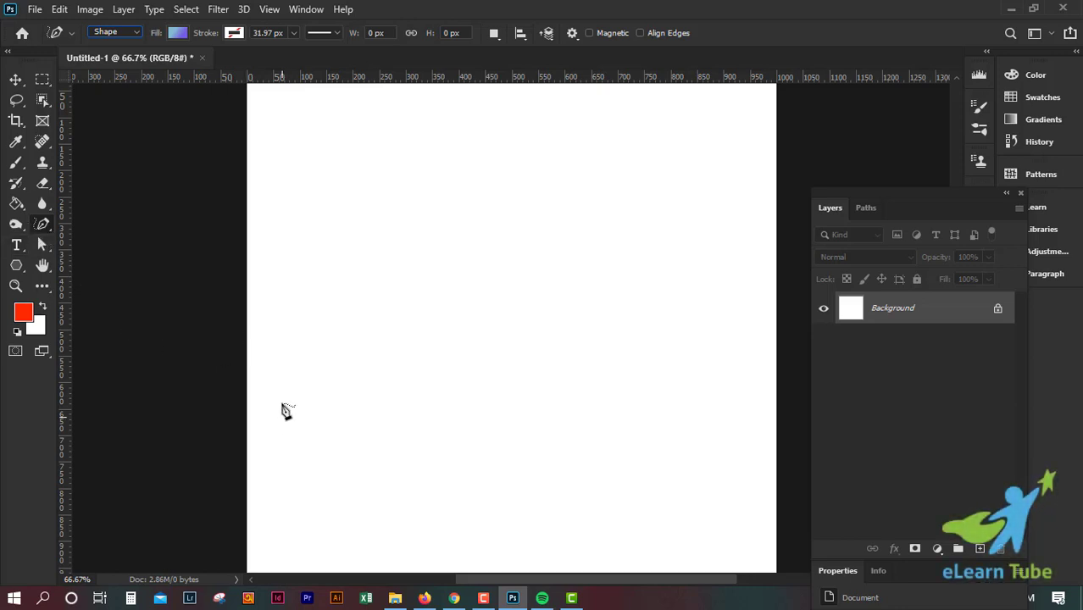
mouse_move(294, 381)
mouse_down()
mouse_move(310, 308)
mouse_move(330, 278)
mouse_move(363, 269)
mouse_move(411, 302)
mouse_move(459, 284)
mouse_move(488, 204)
mouse_move(524, 158)
mouse_move(563, 183)
mouse_move(628, 178)
mouse_move(685, 136)
mouse_move(714, 200)
mouse_move(697, 389)
mouse_move(739, 457)
mouse_move(636, 508)
mouse_move(565, 440)
mouse_move(506, 451)
mouse_move(437, 497)
mouse_move(421, 481)
mouse_move(419, 450)
mouse_move(459, 390)
mouse_move(419, 372)
mouse_move(384, 410)
mouse_move(360, 480)
mouse_move(319, 484)
mouse_move(266, 411)
mouse_move(261, 397)
mouse_move(298, 388)
mouse_up()
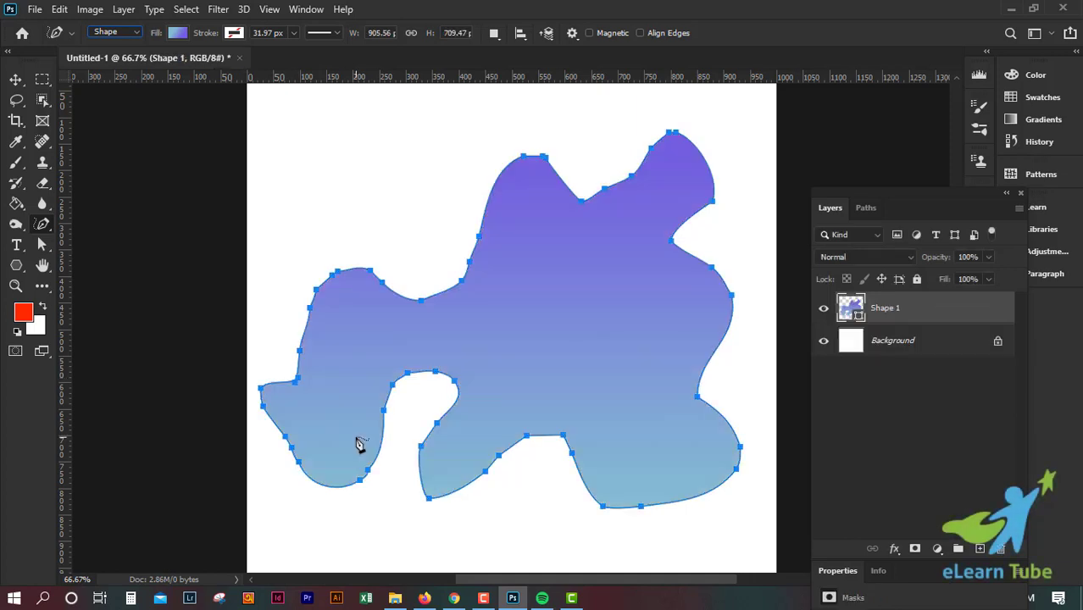
- Move the gradient shape upward and centre it horizontally on the canvas
key(v)
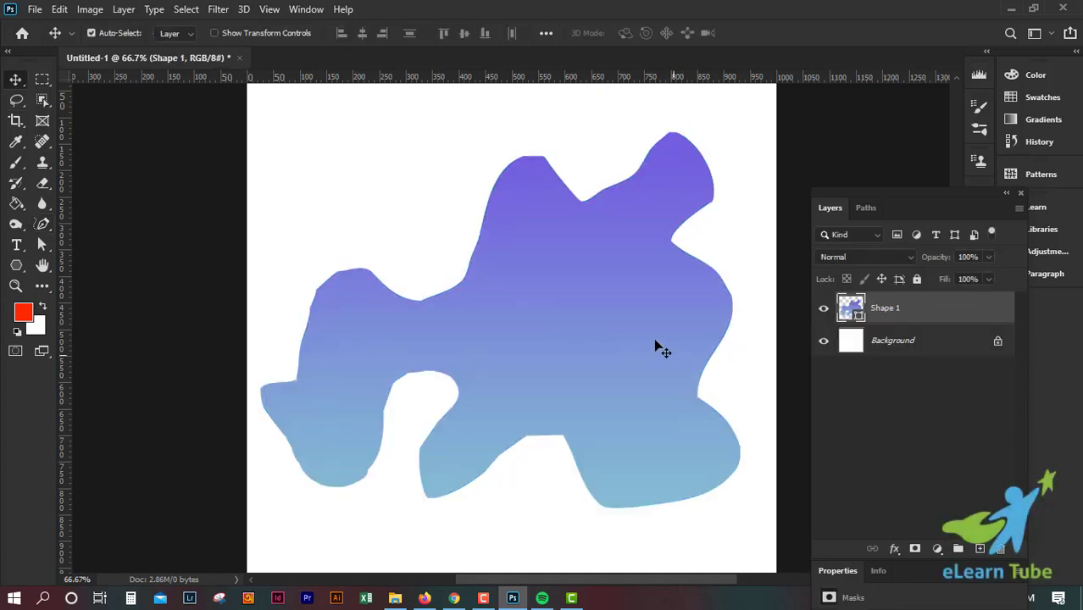
drag(601, 298, 587, 277)
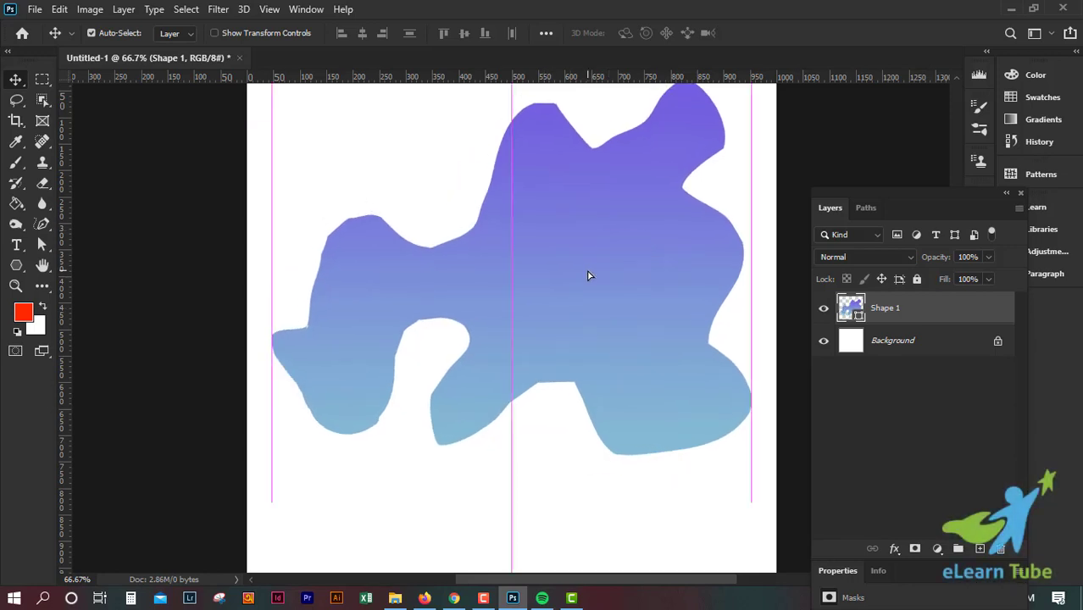
- Examine the gradient shape's outline and anchor points closely around its left hump
key(z)
drag(349, 247, 416, 265)
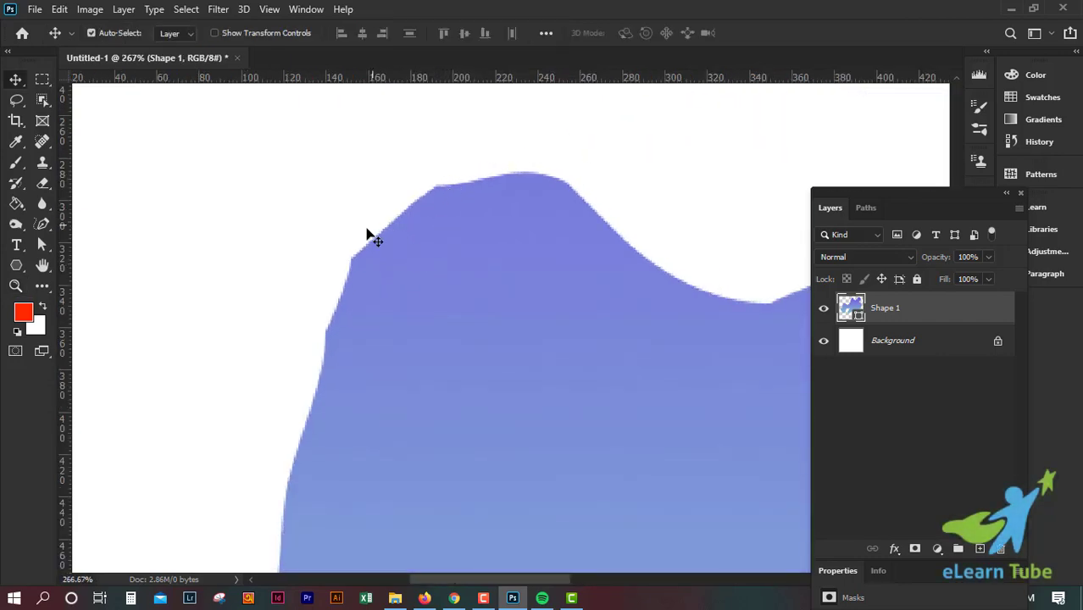
key(alt+space)
drag(524, 314, 452, 274)
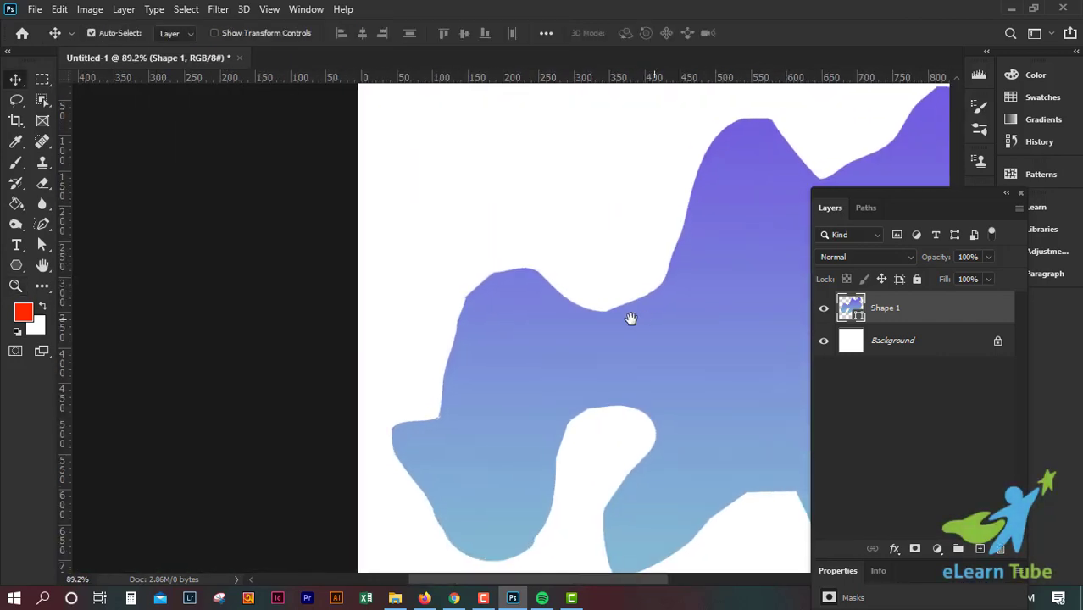
drag(631, 315, 445, 302)
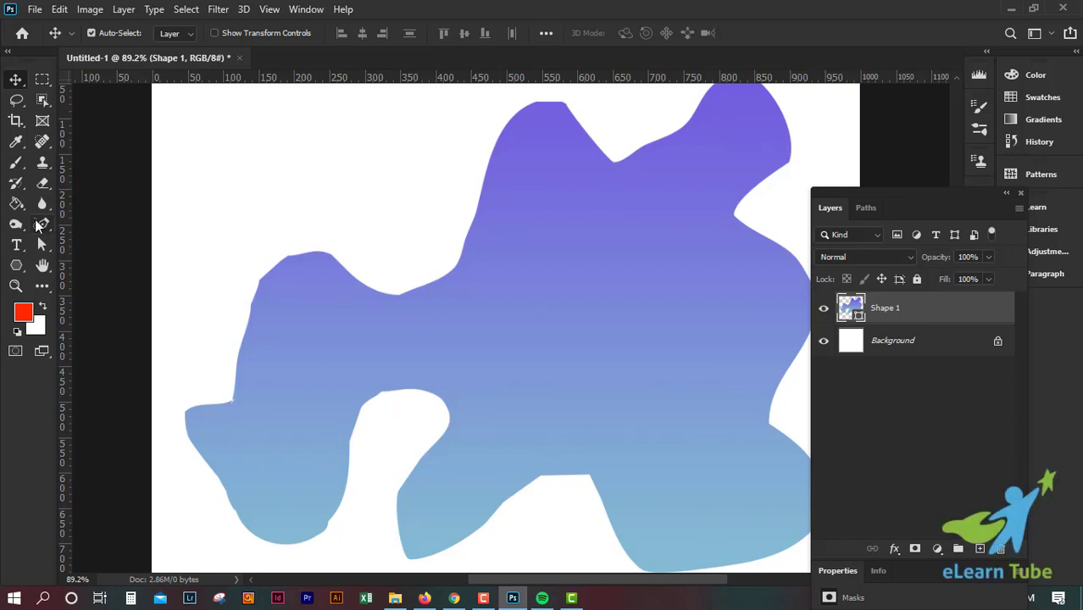
click(44, 246)
click(307, 273)
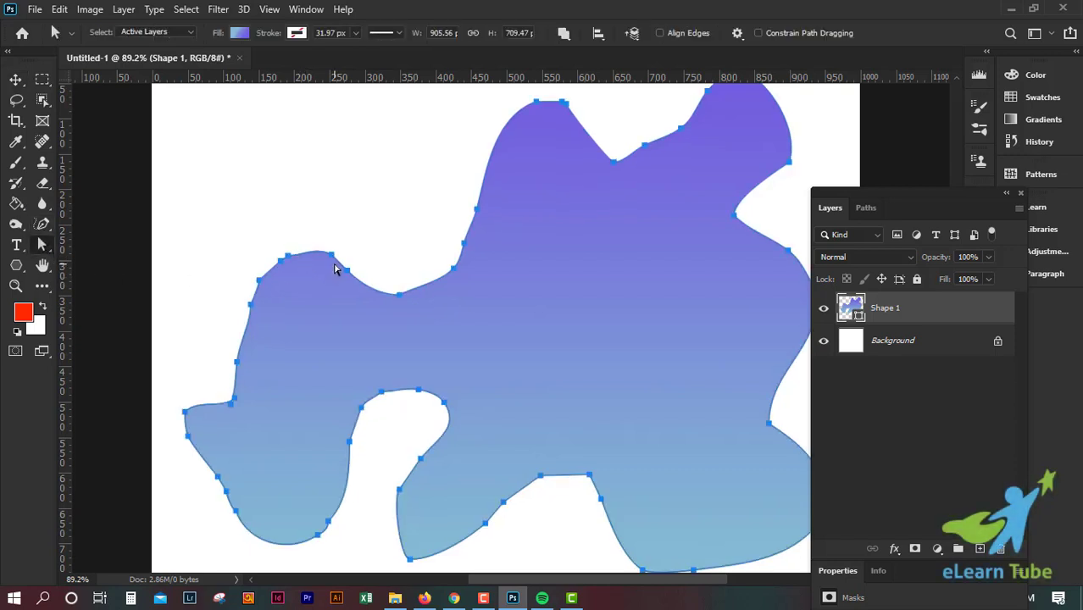
key(Escape)
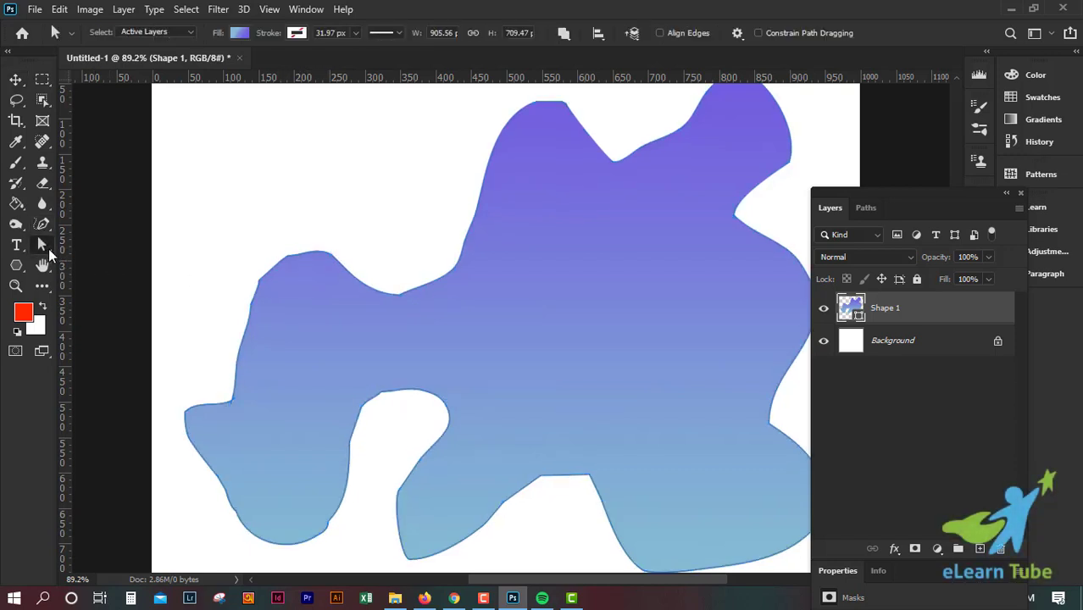
- Round the crest of the shape's left hump by adjusting its anchor points and curve handles with the Direct Selection tool
right_click(41, 255)
click(96, 261)
key(ctrl+space)
drag(281, 286, 342, 239)
click(312, 187)
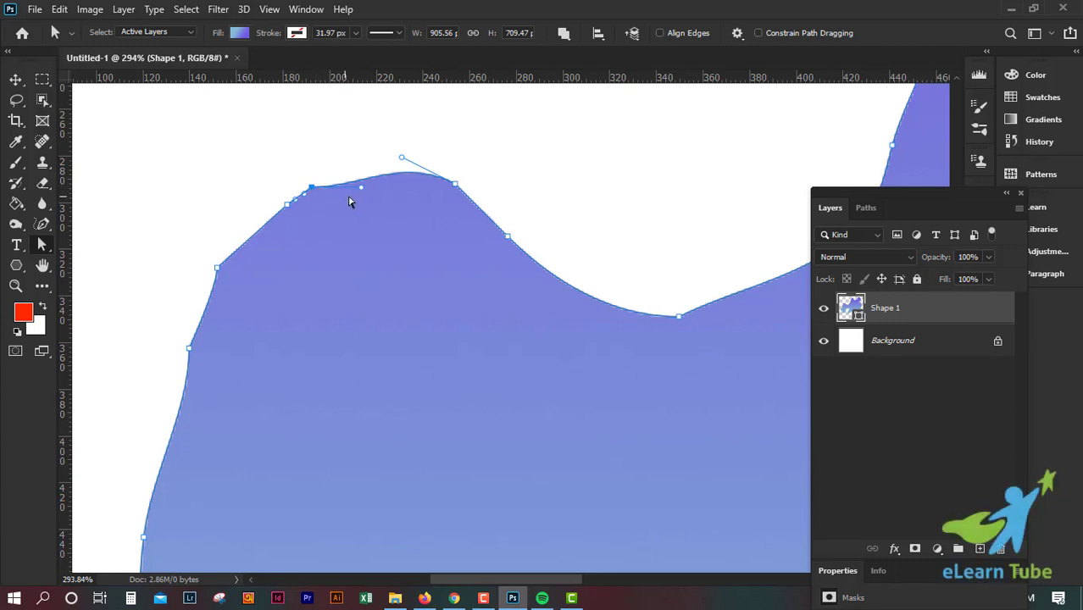
drag(374, 175, 377, 167)
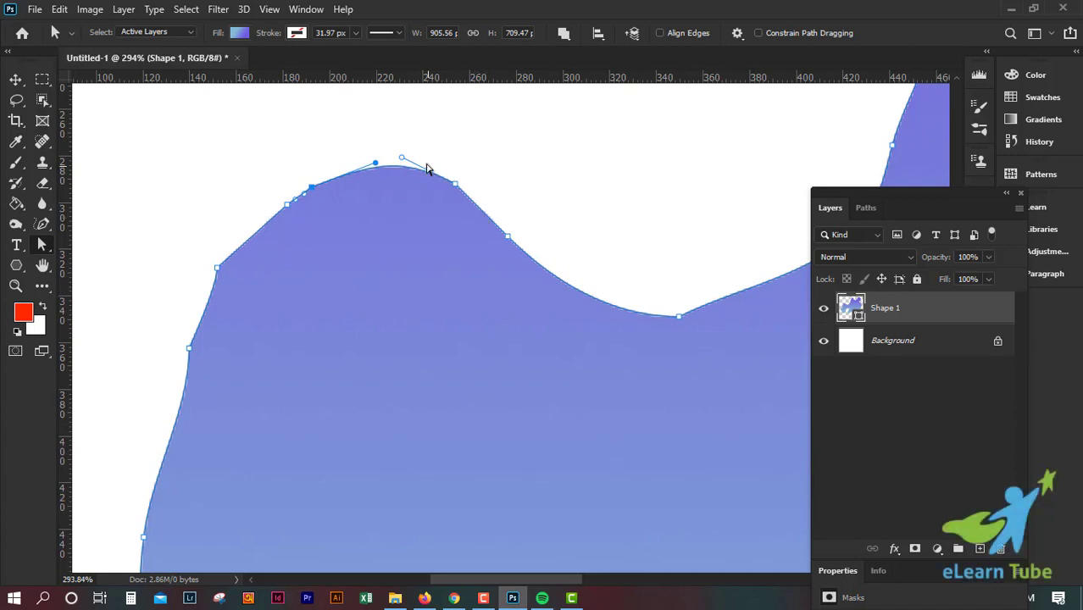
click(403, 159)
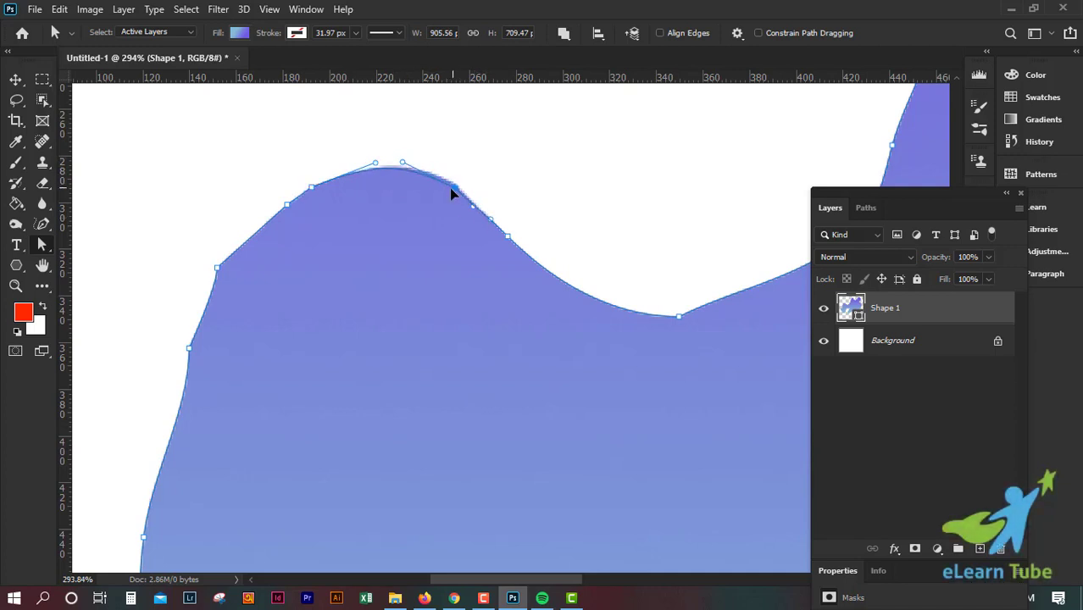
click(518, 199)
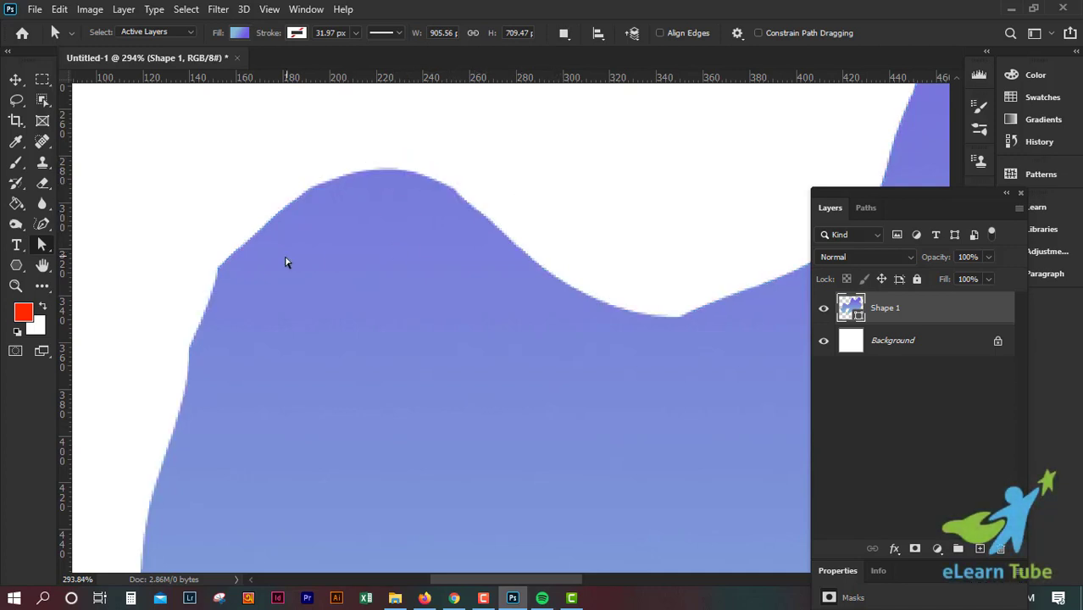
- Smooth the corner on the left hump's outer slope by repositioning its anchor point and adjusting its curve handle
click(219, 270)
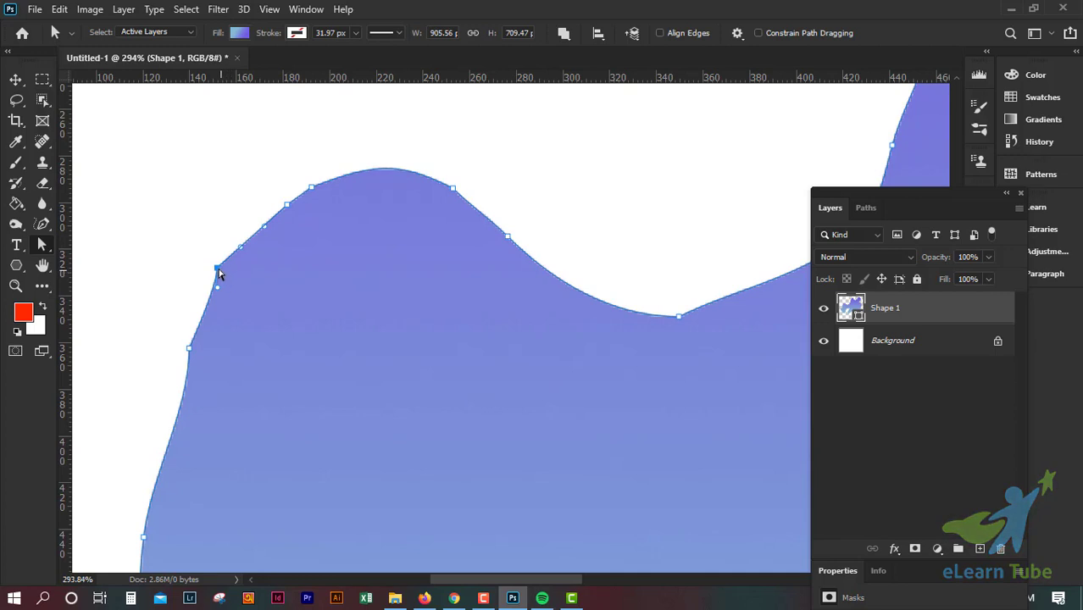
click(213, 225)
drag(193, 235, 240, 236)
click(212, 203)
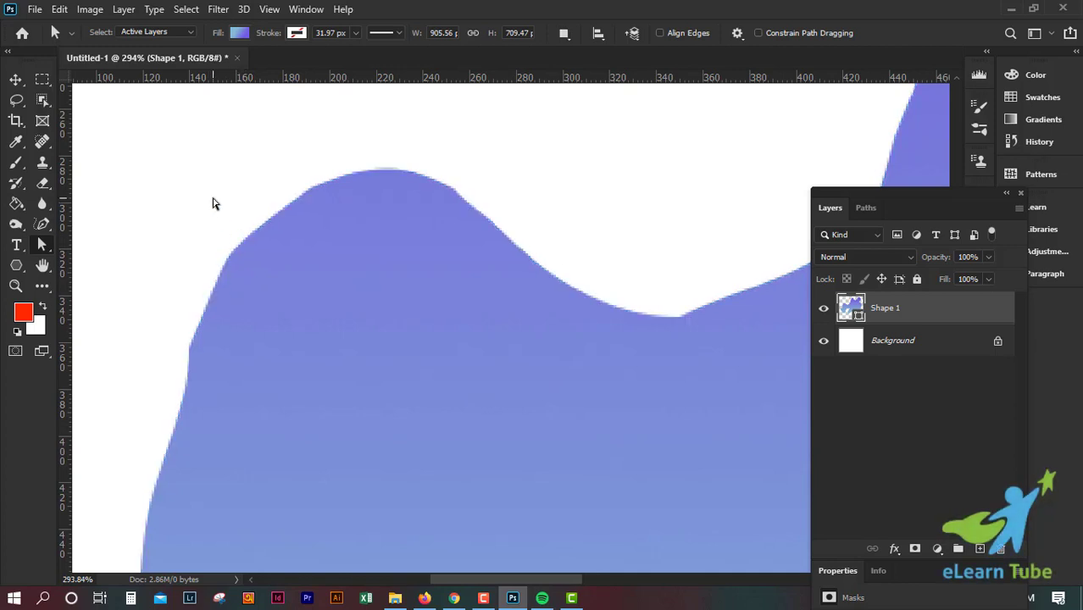
- Examine the edited outline across the whole gradient shape on the canvas
key(ctrl+minus)
key(ctrl+minus)
key(ctrl+minus)
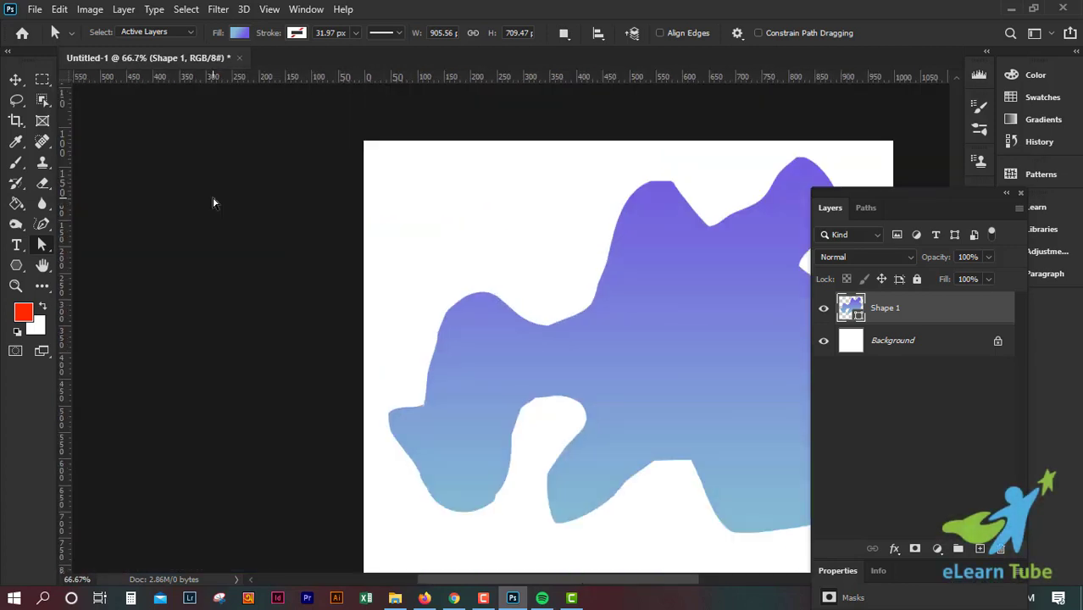
key(ctrl+plus)
drag(412, 263, 159, 266)
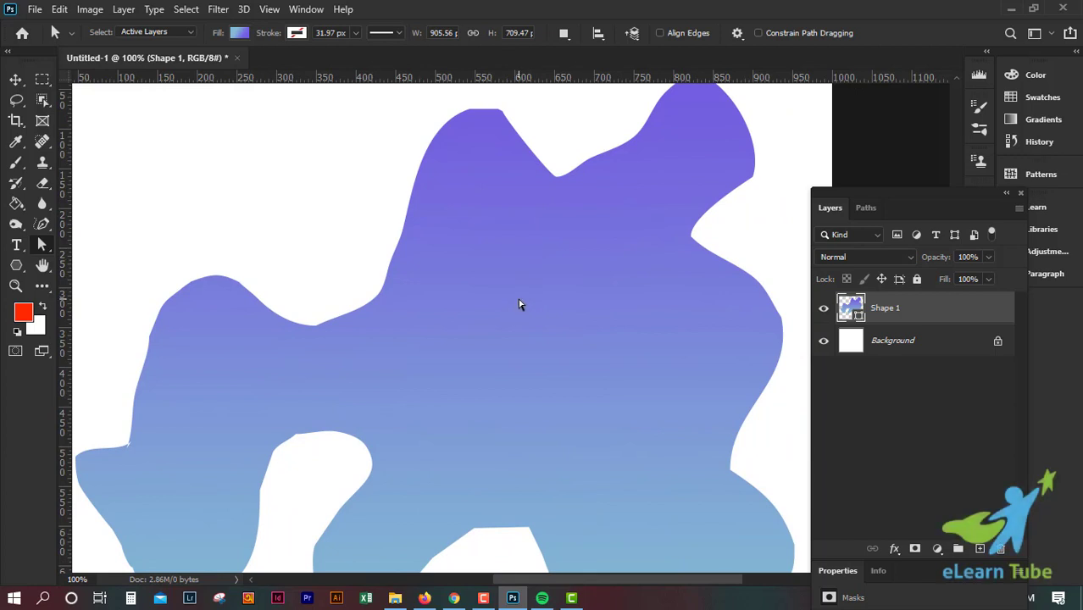
key(ctrl+minus)
key(ctrl+minus)
key(ctrl+minus)
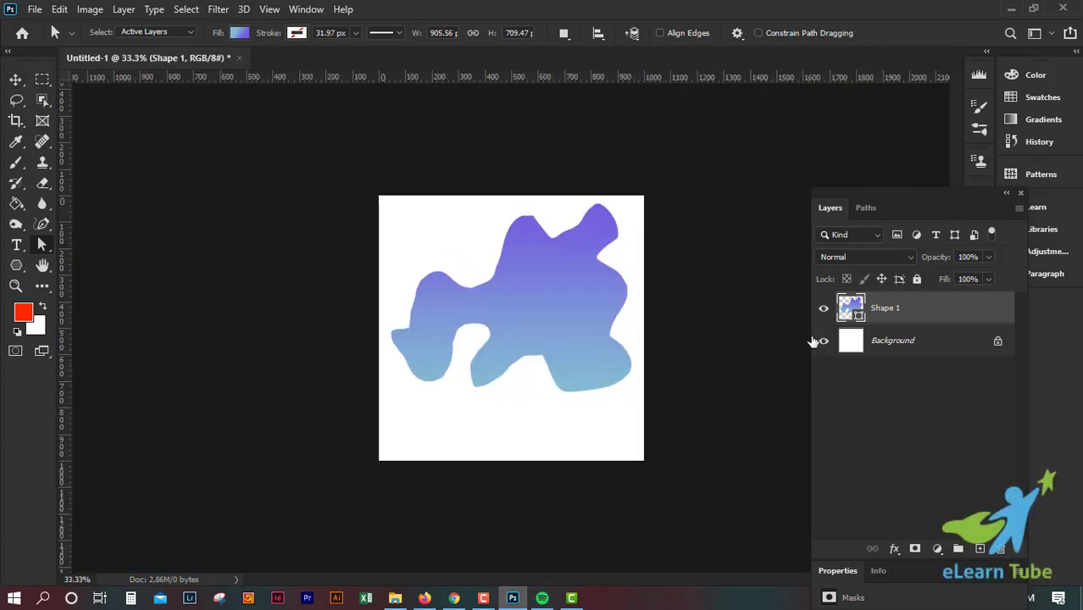
- Activate the Freeform Pen tool and review its available drawing modes
click(42, 224)
click(124, 35)
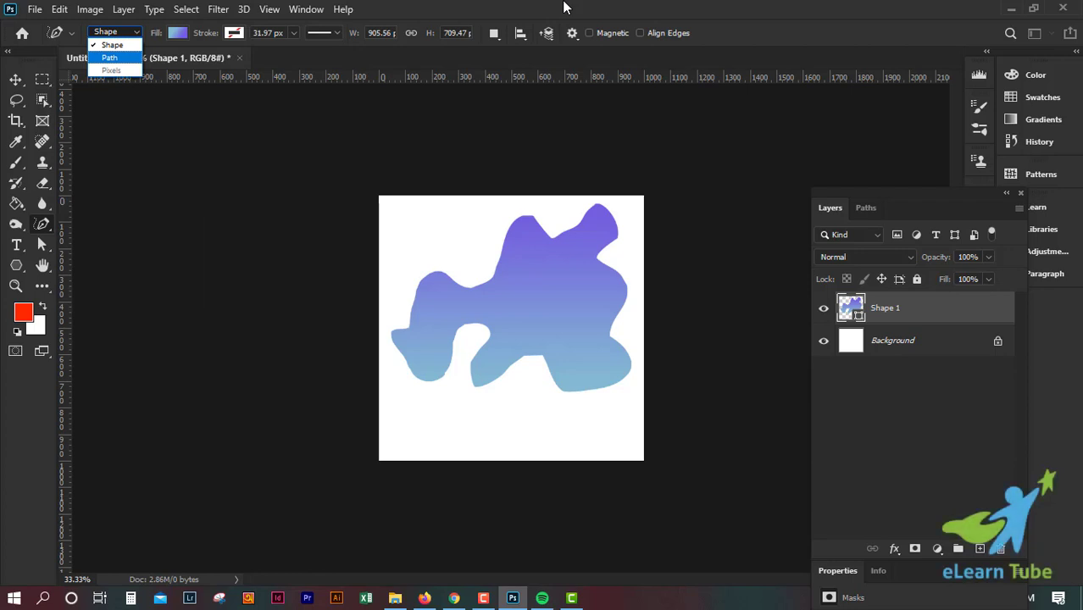
click(565, 7)
click(134, 36)
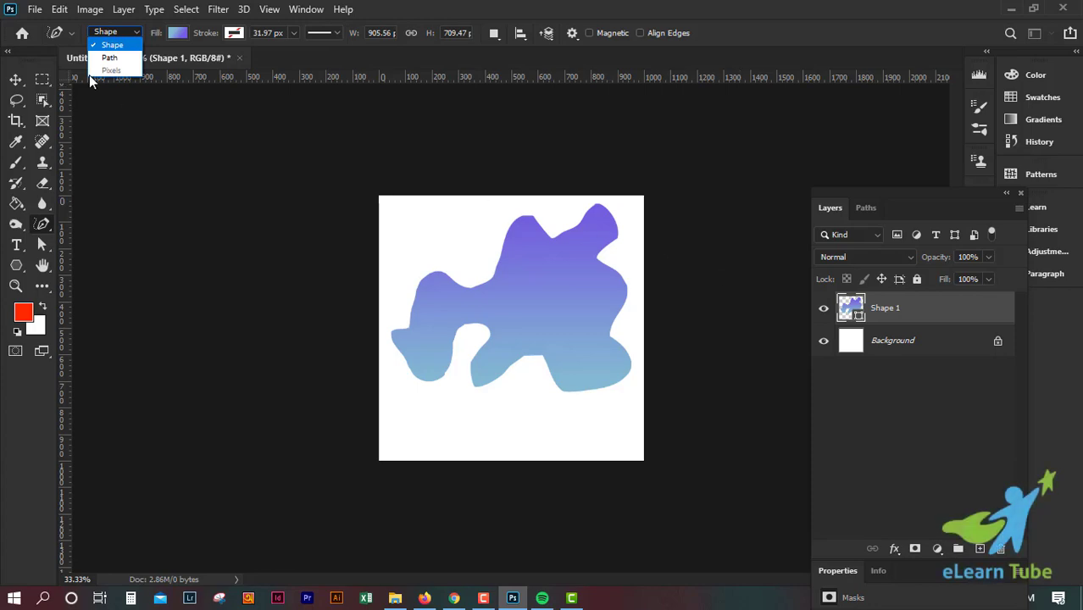
click(591, 4)
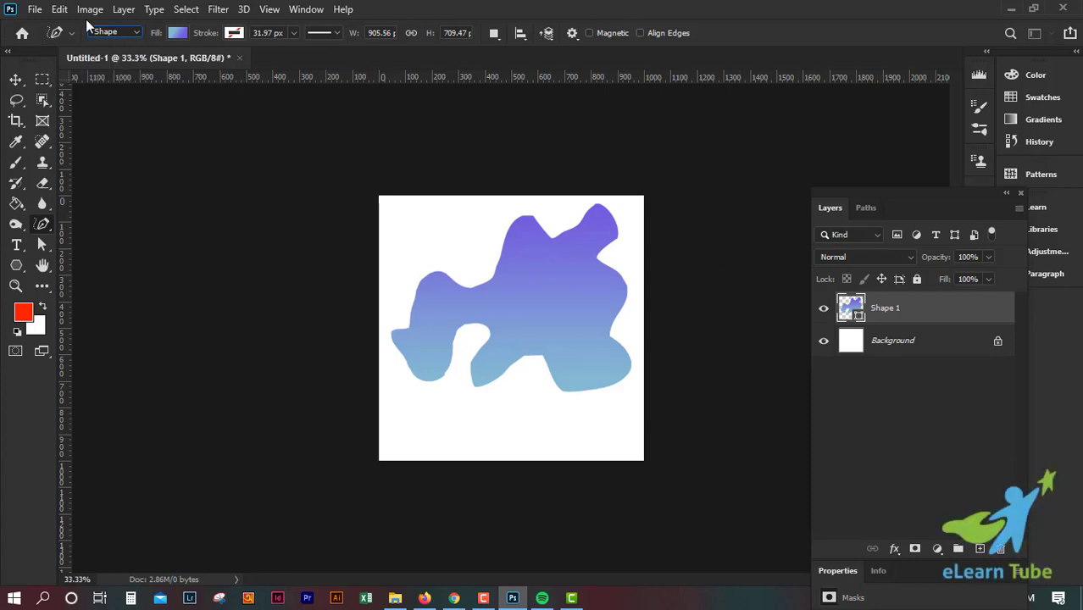
- Open the image file 0 from the Desktop, showing a curly-haired woman pointing, as a new document
click(39, 10)
click(37, 10)
click(38, 10)
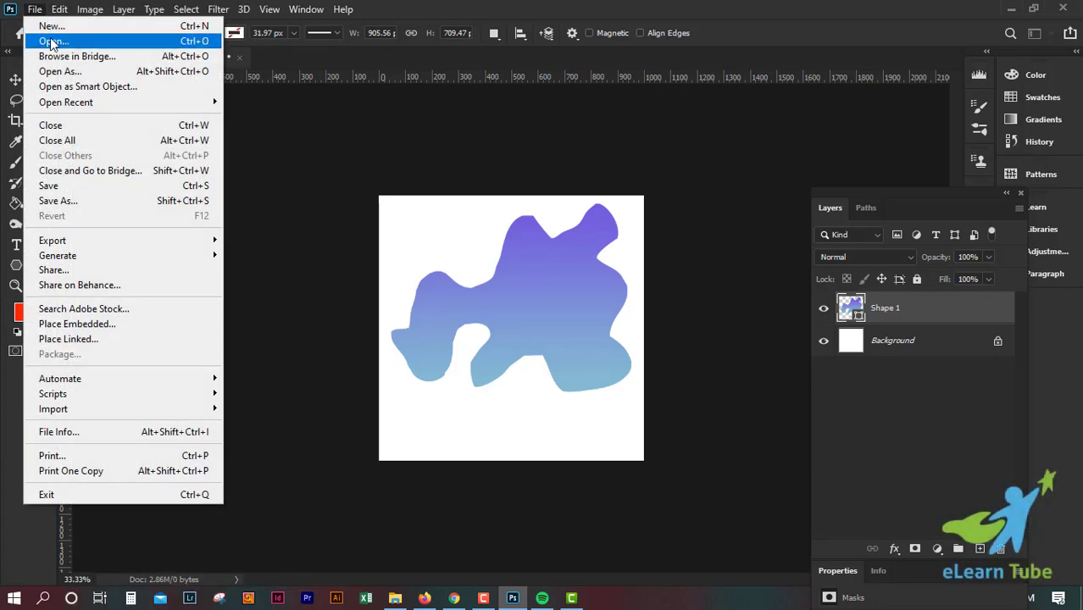
click(51, 41)
scroll(594, 279, down, 2)
scroll(594, 280, up, 2)
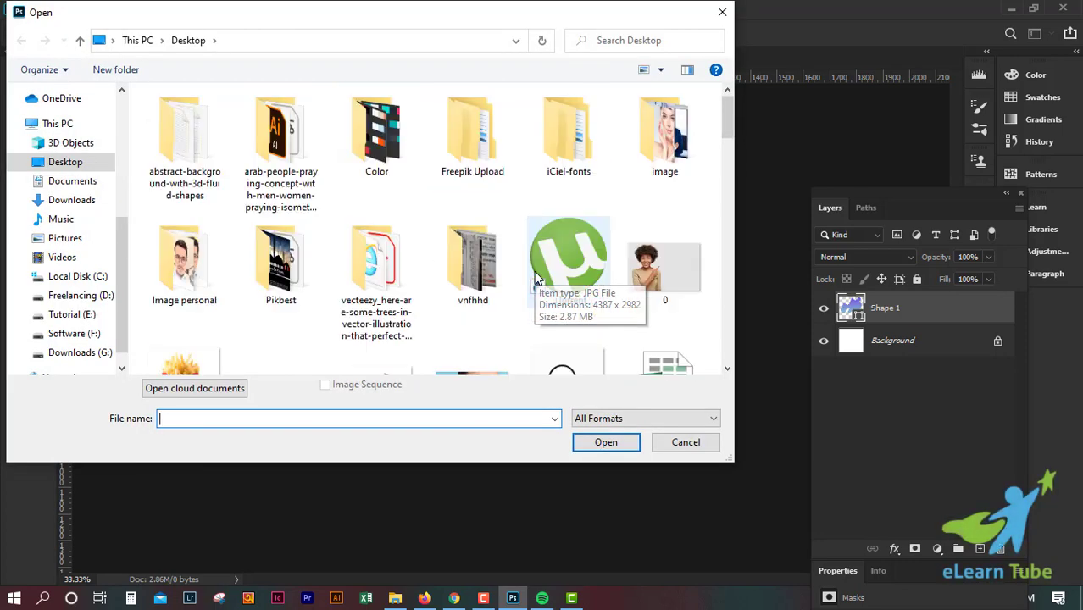
click(664, 271)
double_click(665, 284)
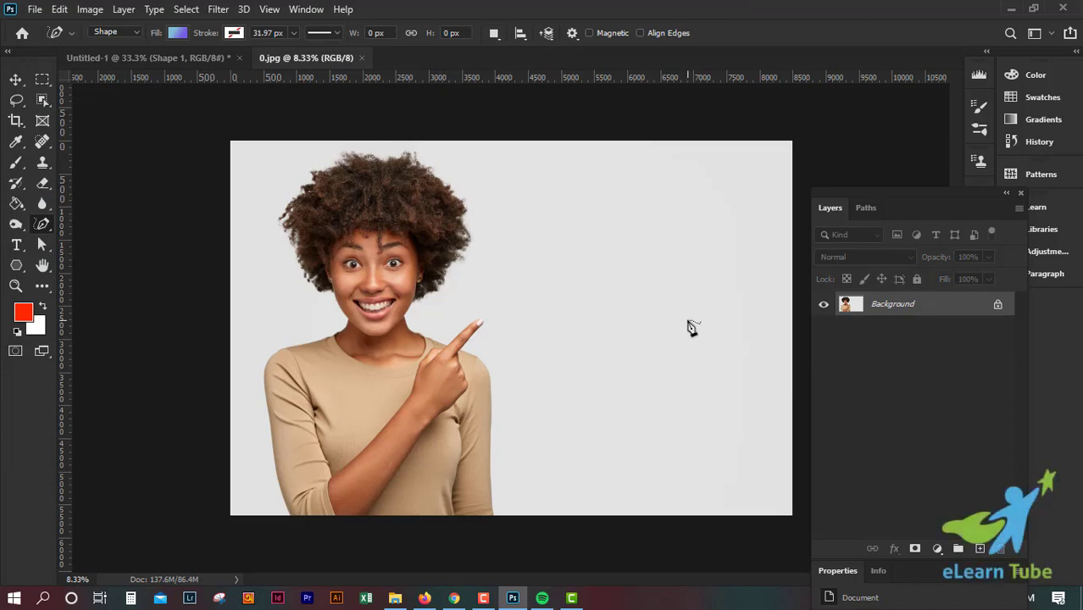
- Duplicate the photo's Background layer and hide the original Background layer
key(ctrl+j)
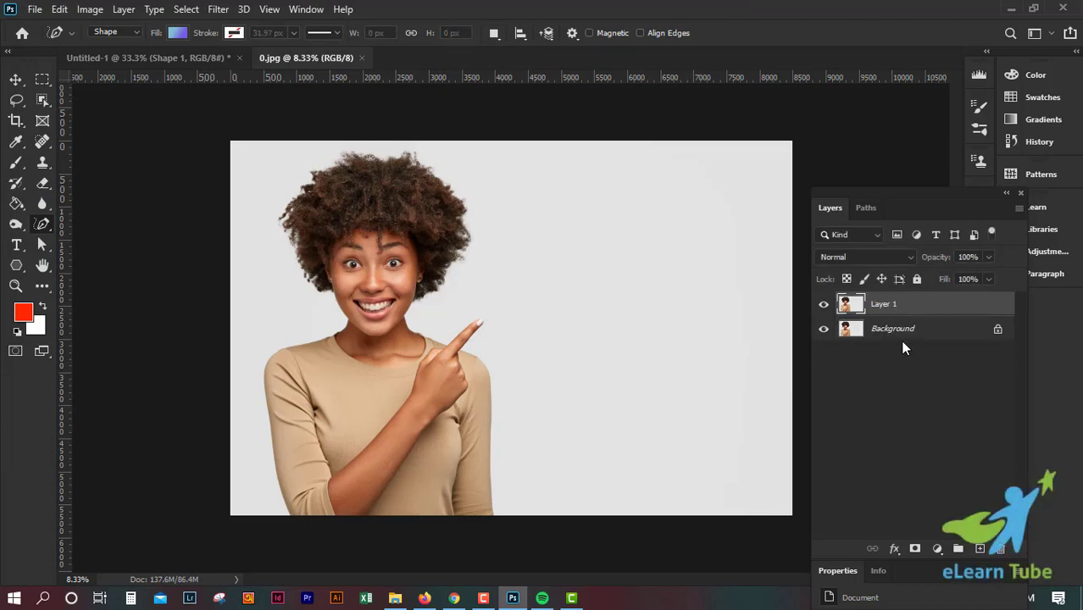
click(823, 329)
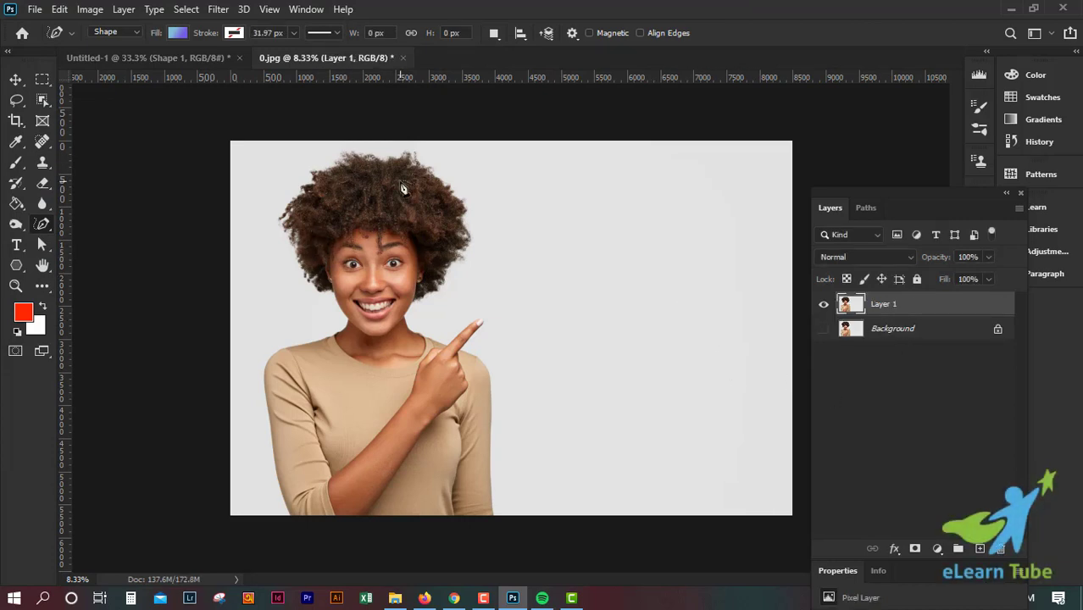
key(ctrl+plus)
key(ctrl+minus)
- Set the Freeform Pen tool to draw in Path mode
right_click(46, 228)
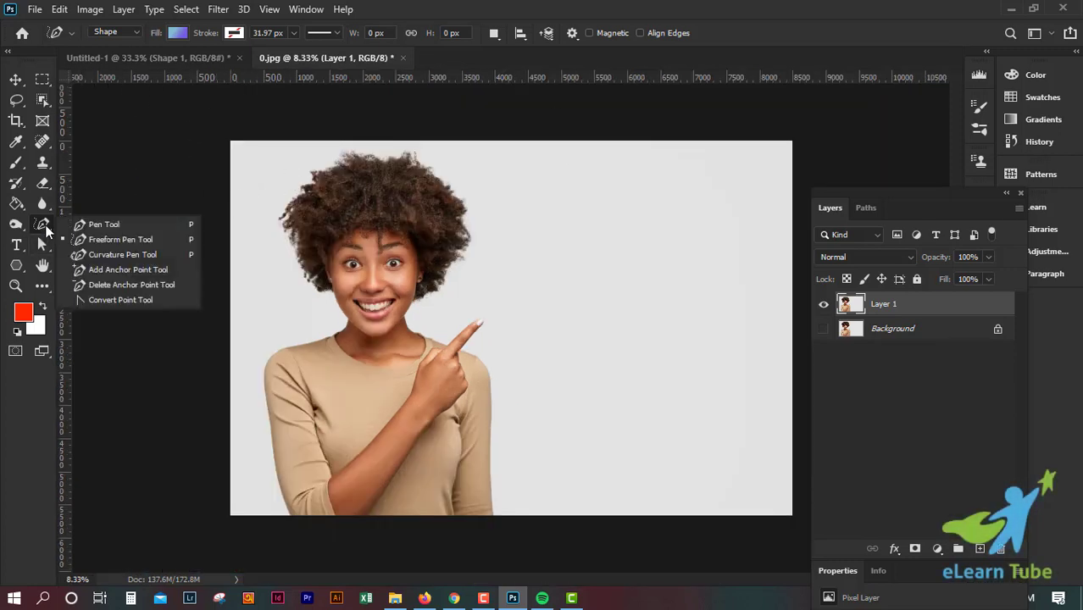
click(102, 222)
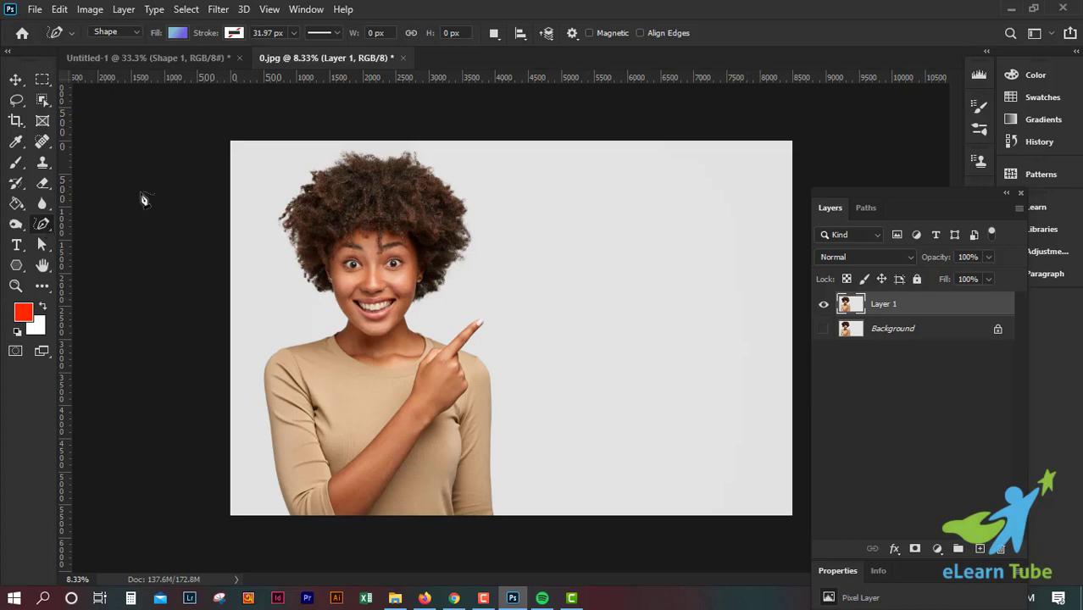
right_click(43, 232)
click(42, 230)
click(126, 34)
click(110, 56)
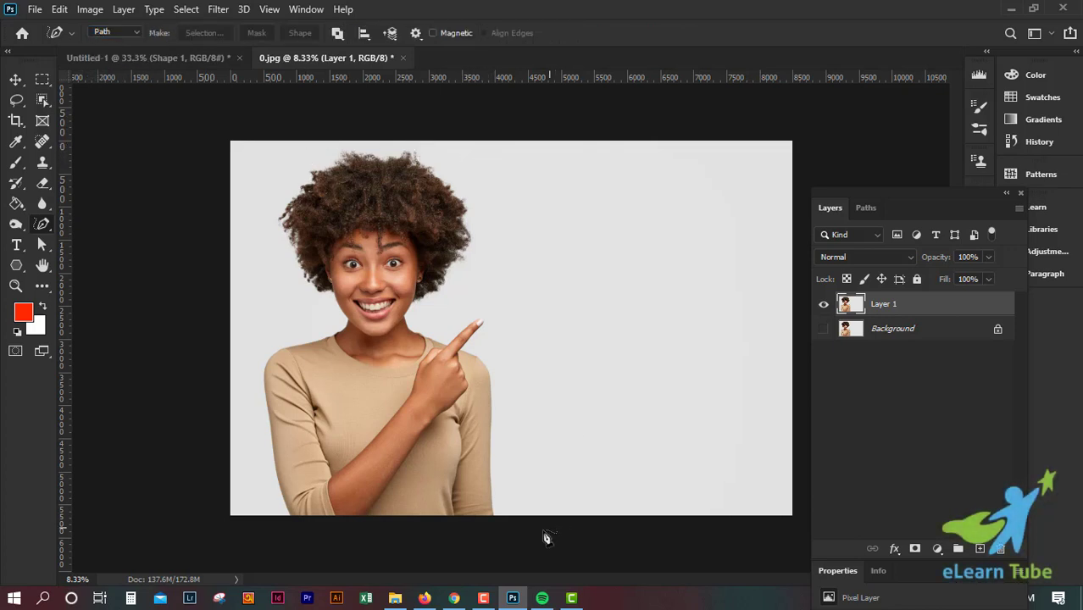
- Trace a loose closed path around the woman down to the photo's lower edge and load the work path as a selection
mouse_move(514, 515)
mouse_down()
mouse_move(521, 365)
mouse_move(472, 178)
mouse_move(455, 154)
mouse_move(425, 142)
mouse_move(327, 146)
mouse_move(292, 160)
mouse_move(250, 277)
mouse_move(244, 378)
mouse_move(264, 539)
mouse_up()
drag(386, 551, 515, 517)
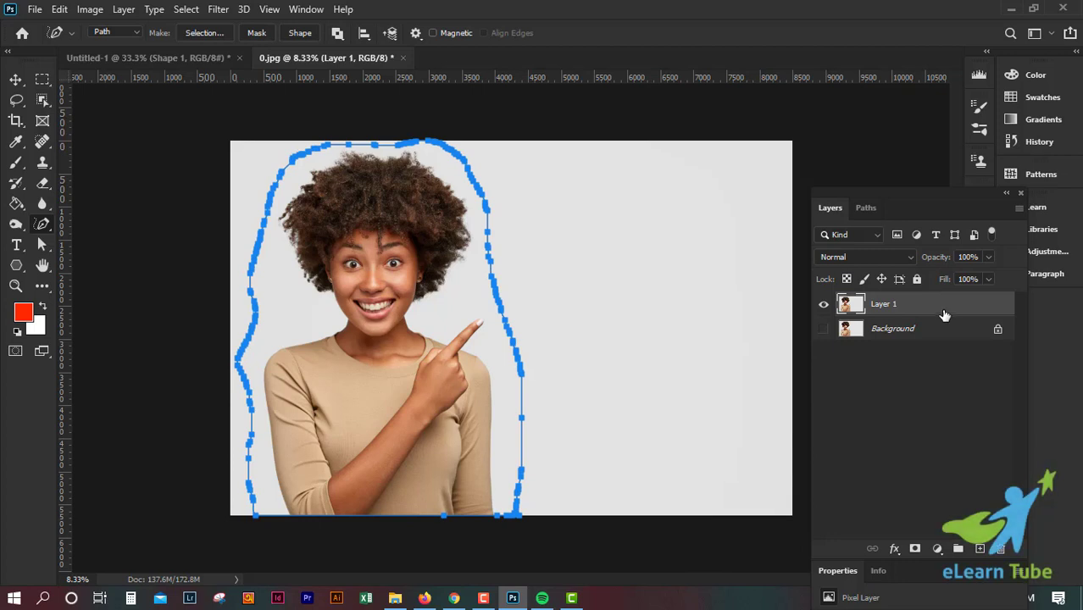
click(865, 209)
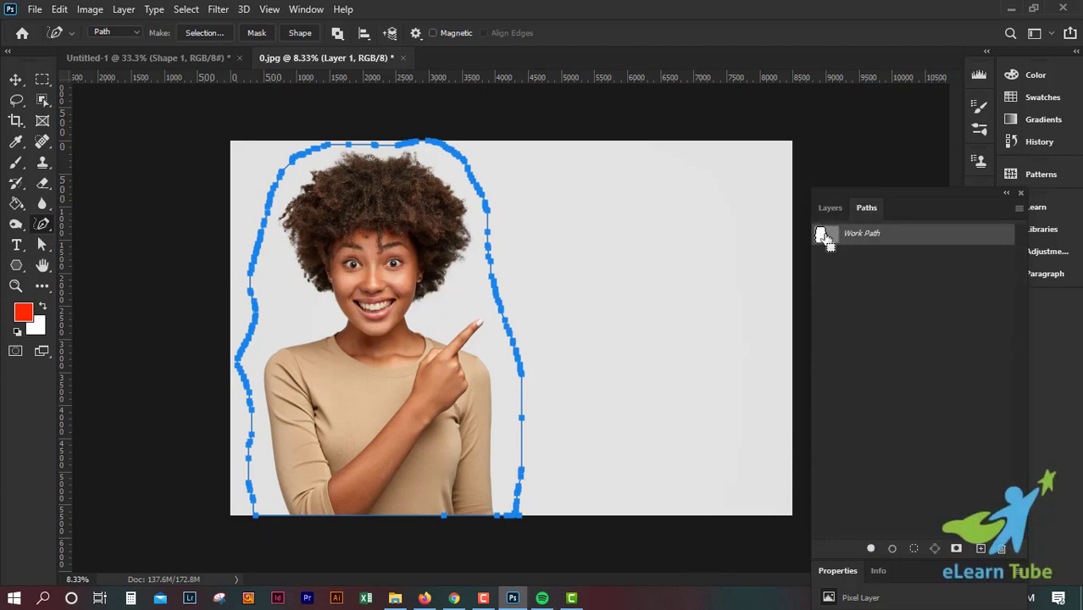
ctrl+click(824, 237)
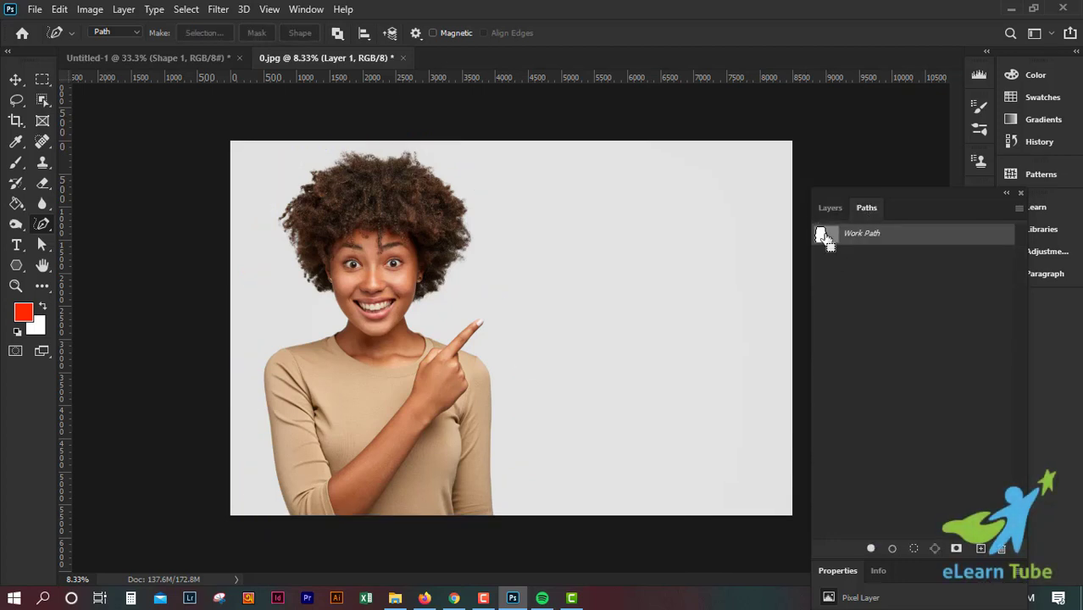
- Move the selected woman cutout across the photo to demonstrate the separation, and bring it back close to its original place
click(15, 79)
drag(364, 284, 586, 284)
drag(720, 281, 571, 315)
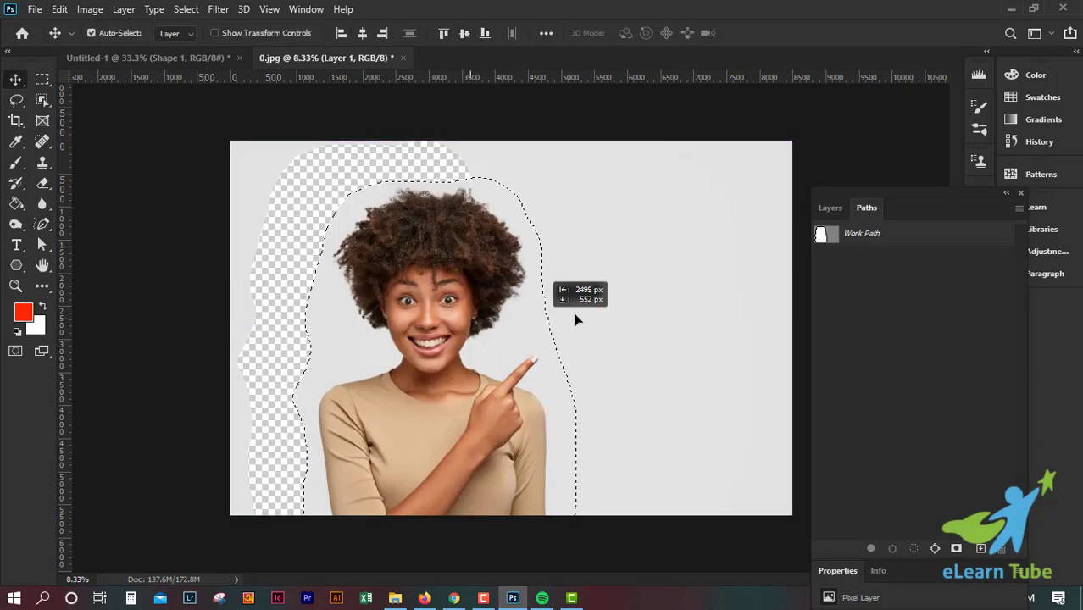
drag(440, 293, 349, 265)
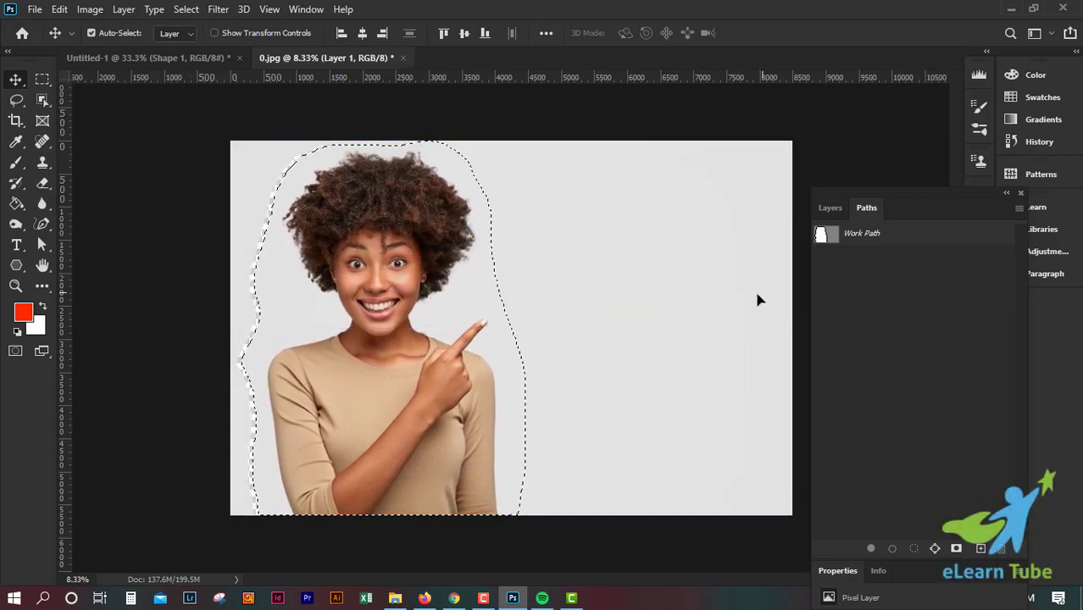
- Switch to the Untitled-1 document and move the gradient shape about 98 px left and 72 px down
click(160, 54)
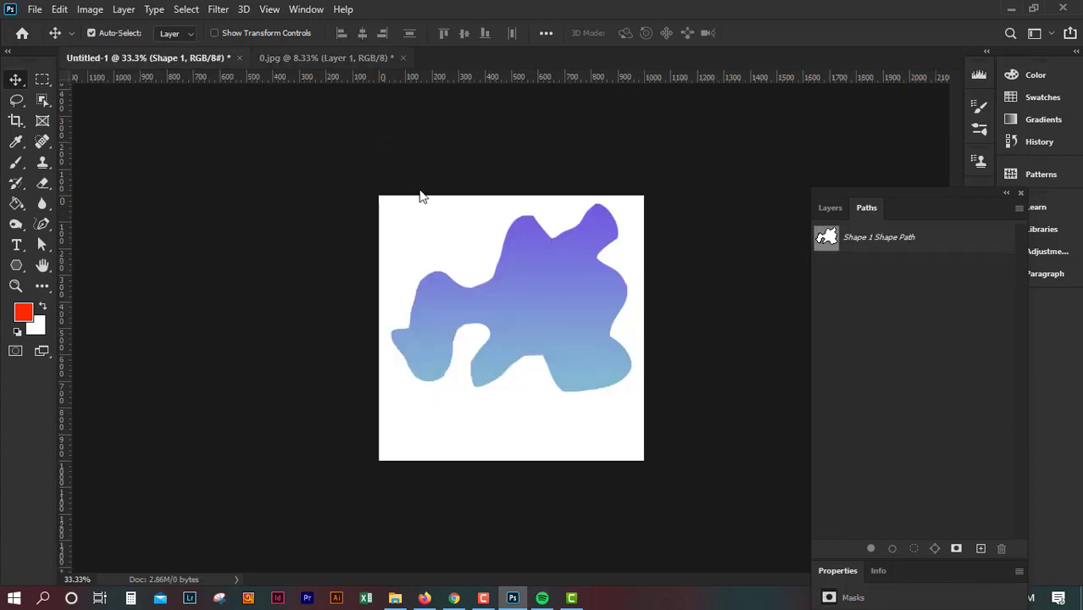
key(ctrl+plus)
drag(689, 289, 537, 304)
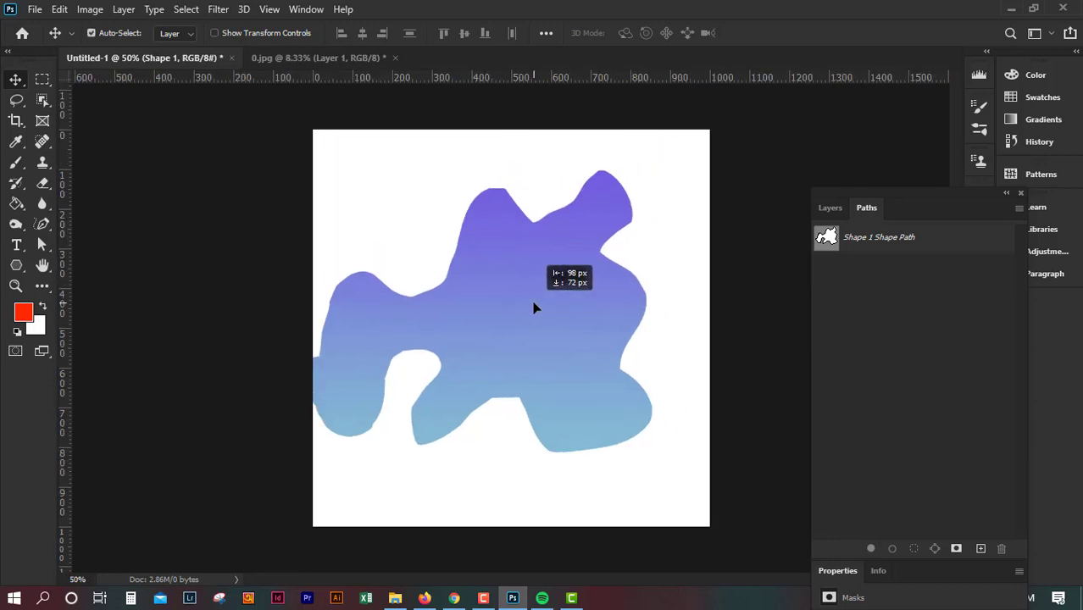
- Examine the drawing modes offered by the Polygon tool in comparison with the Freeform Pen tool
click(38, 223)
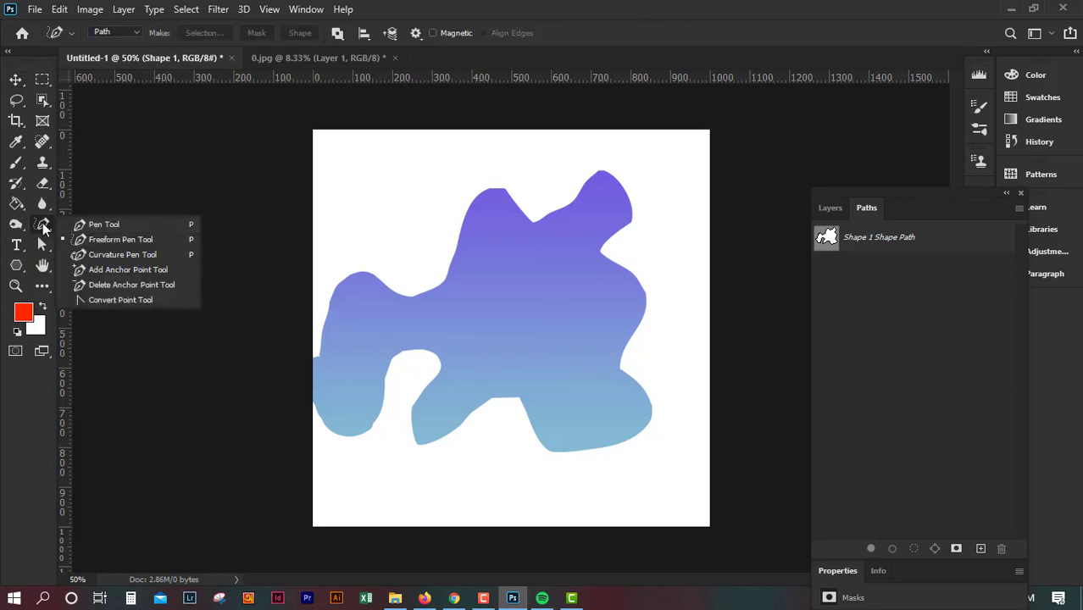
click(102, 237)
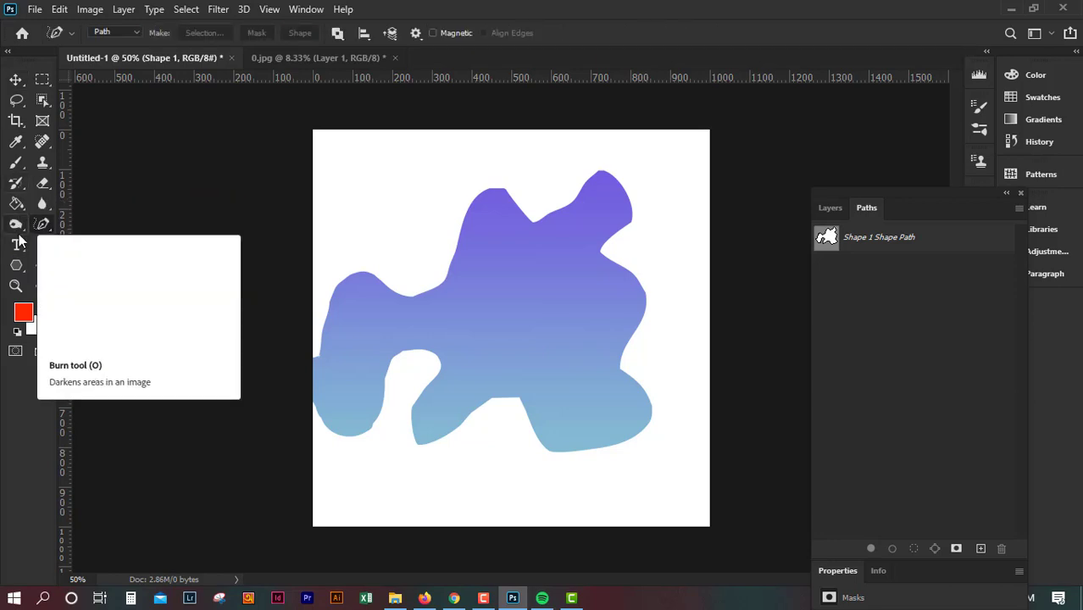
click(14, 267)
click(129, 31)
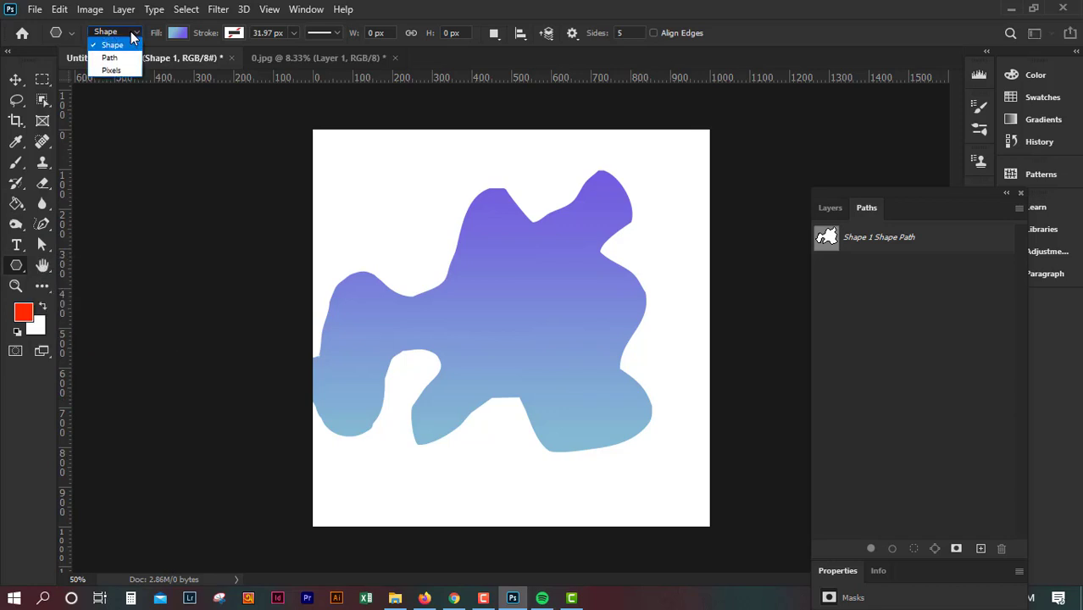
click(23, 269)
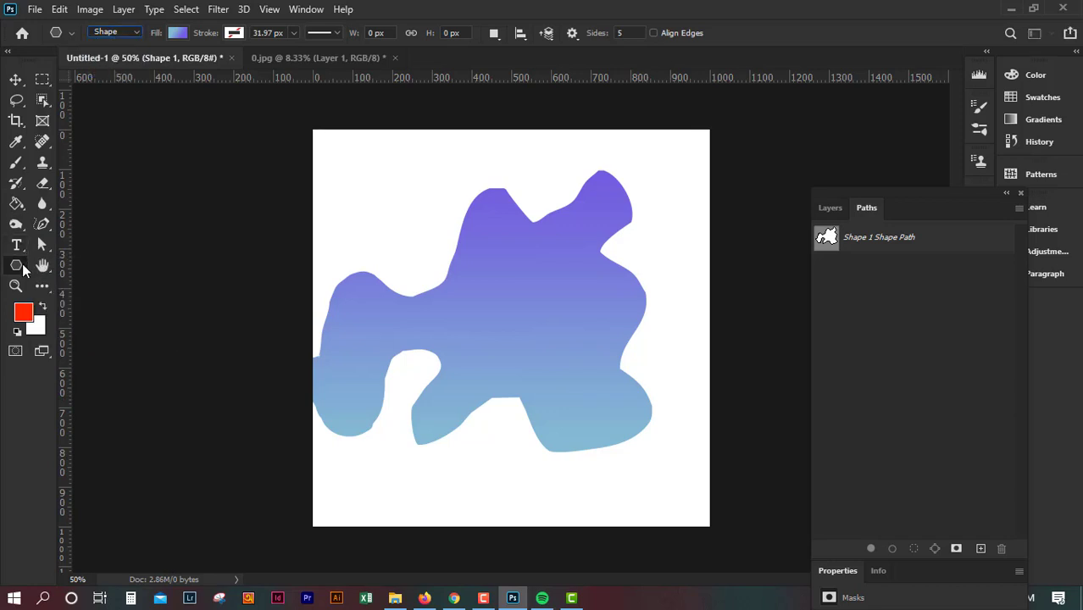
click(23, 267)
click(17, 267)
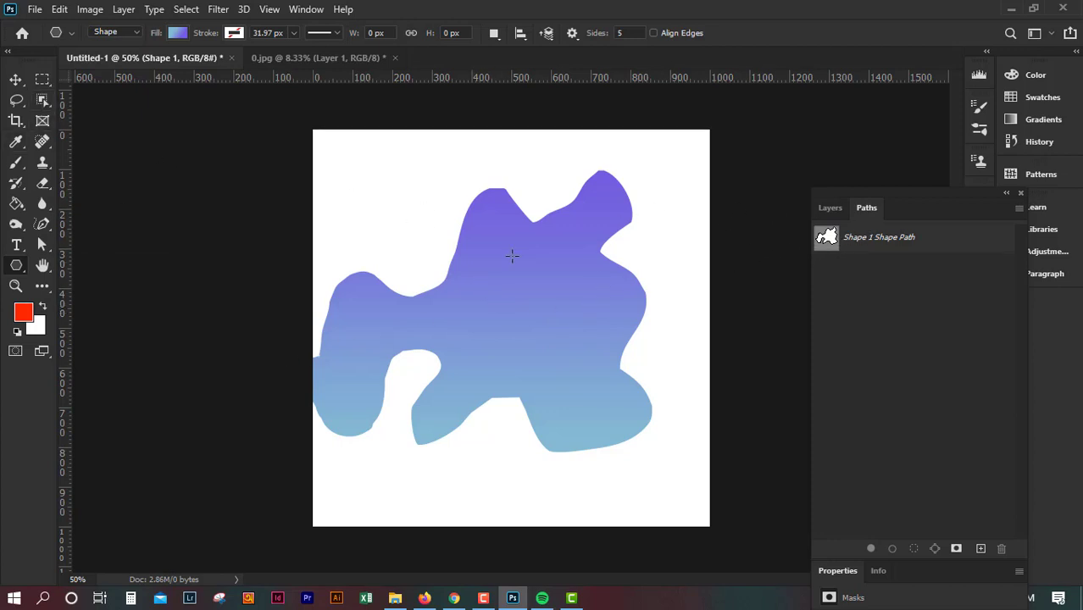
- Select the gradient shape, shift it down and to the right, and delete its layer
click(833, 209)
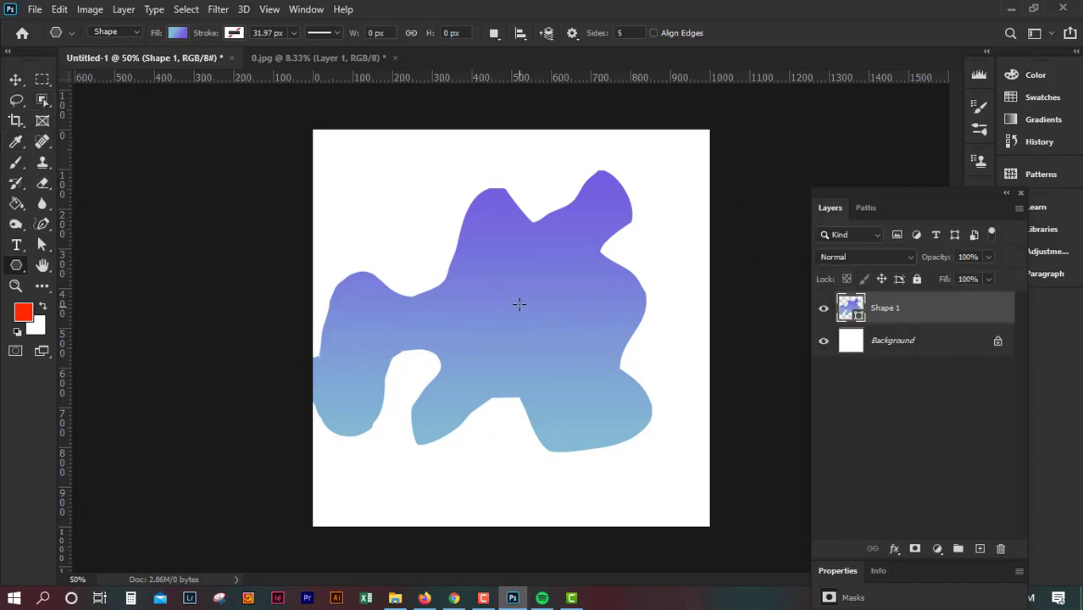
click(15, 78)
drag(525, 294, 592, 328)
key(Delete)
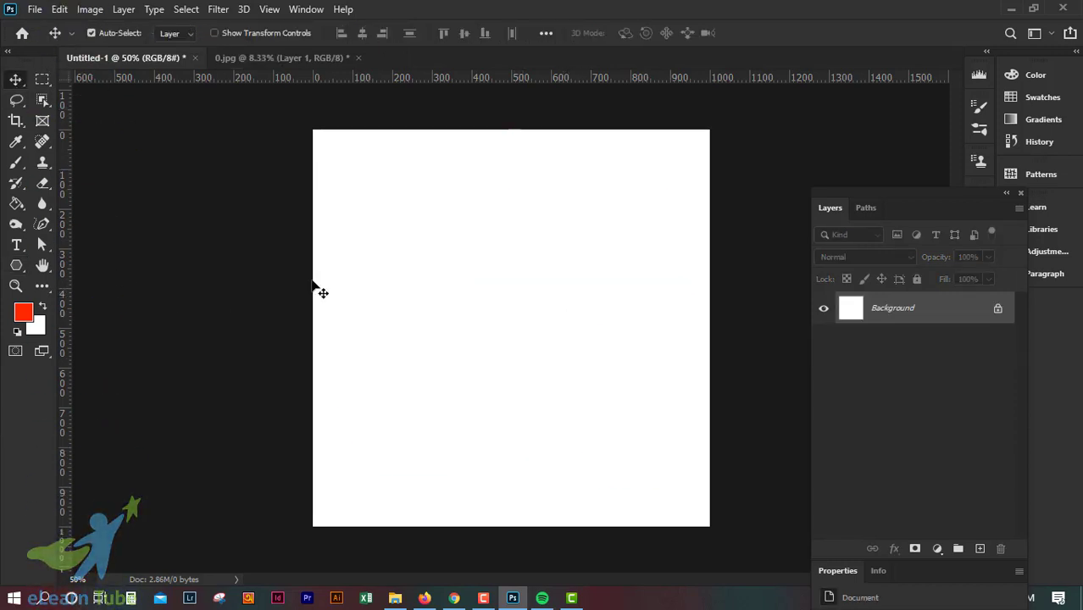
- Activate the Freeform Pen tool and set it to draw in Shape mode
click(42, 224)
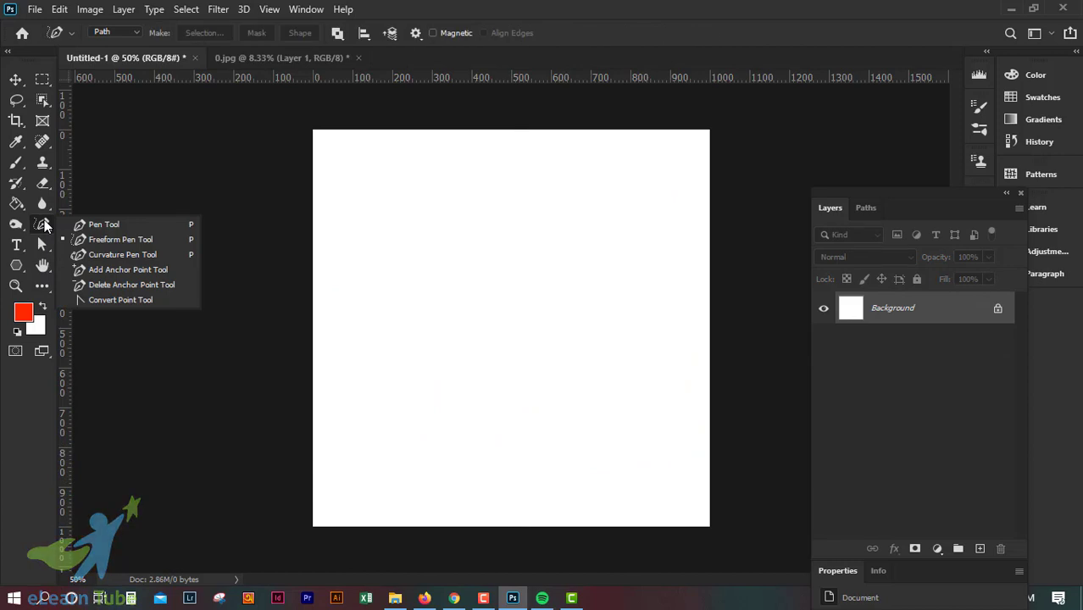
click(85, 243)
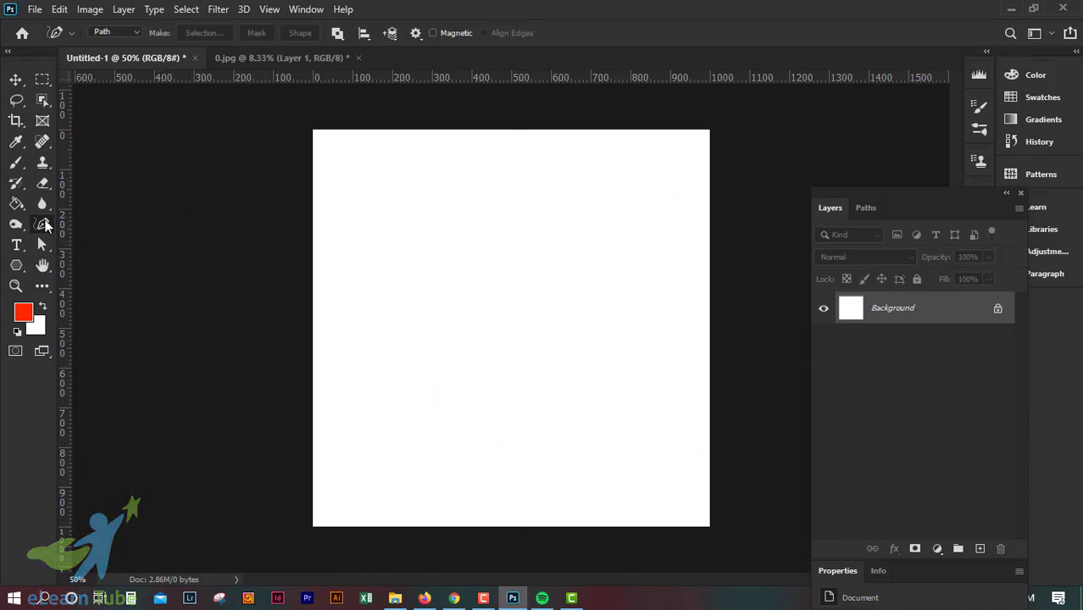
click(137, 33)
click(122, 45)
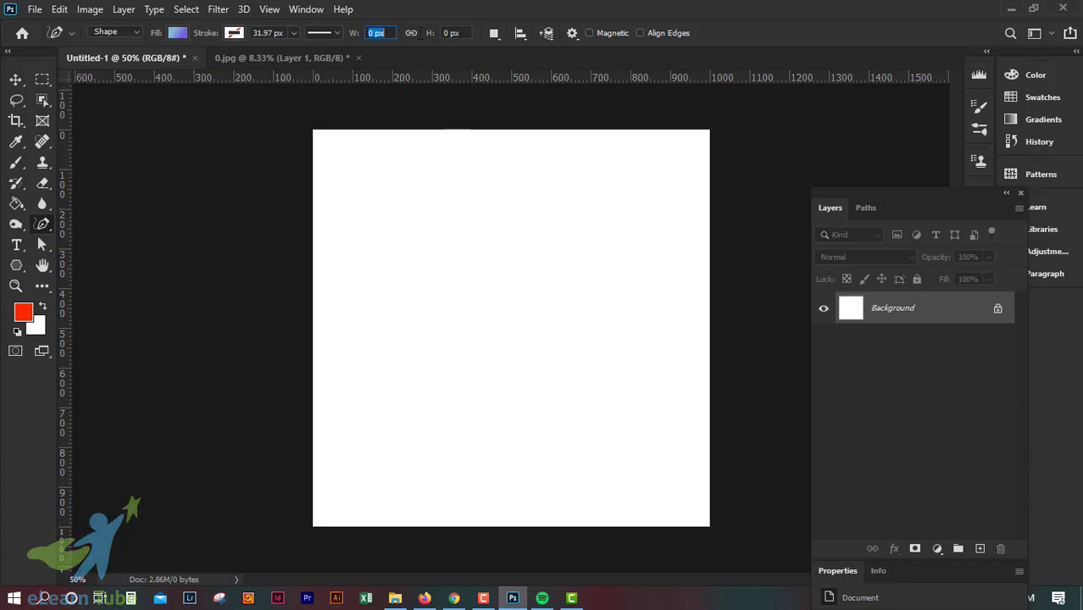
key(BackSpace)
click(538, 247)
drag(524, 217, 555, 217)
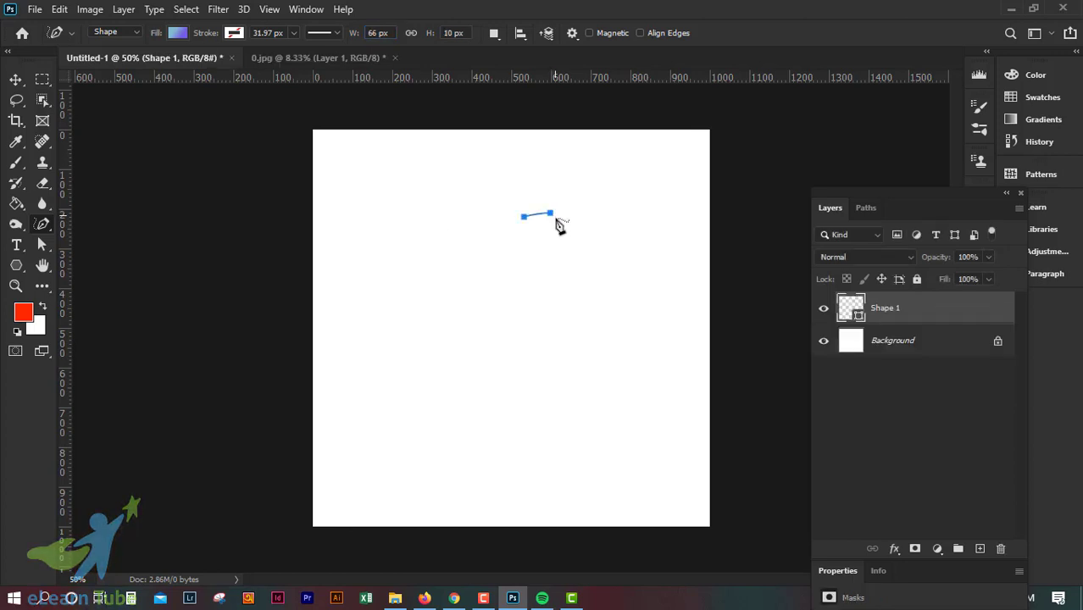
key(ctrl+z)
- Draw a closed, roughly rectangular freeform shape about 680 by 564 px, and resize it to 480 px wide and 264 px high
mouse_move(442, 215)
mouse_down()
mouse_move(605, 211)
mouse_move(628, 226)
mouse_move(671, 400)
mouse_move(439, 430)
mouse_move(405, 396)
mouse_move(404, 230)
mouse_move(463, 213)
mouse_up()
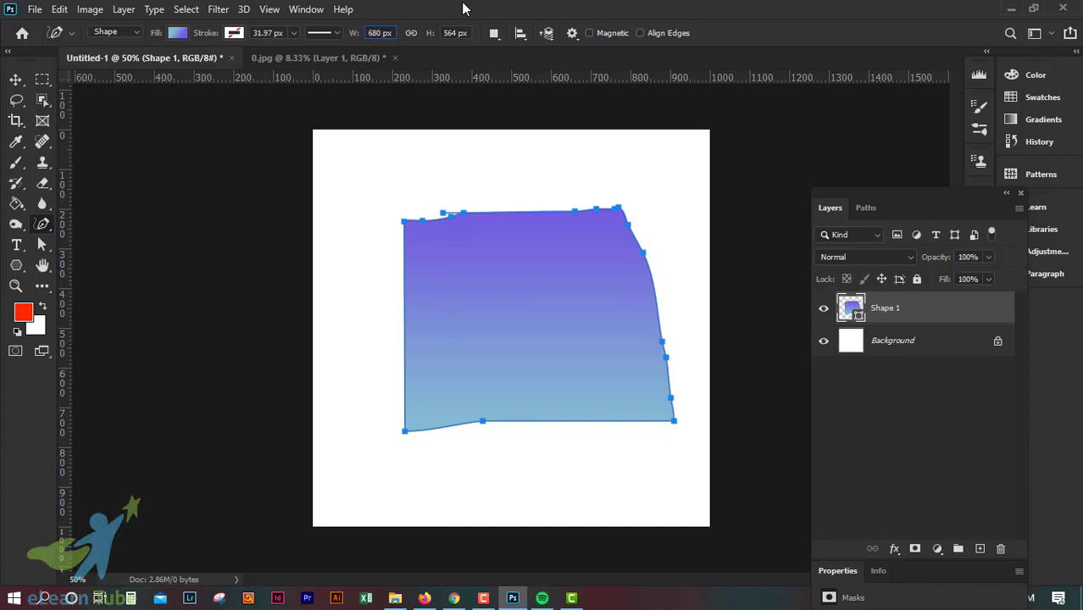
key(Return)
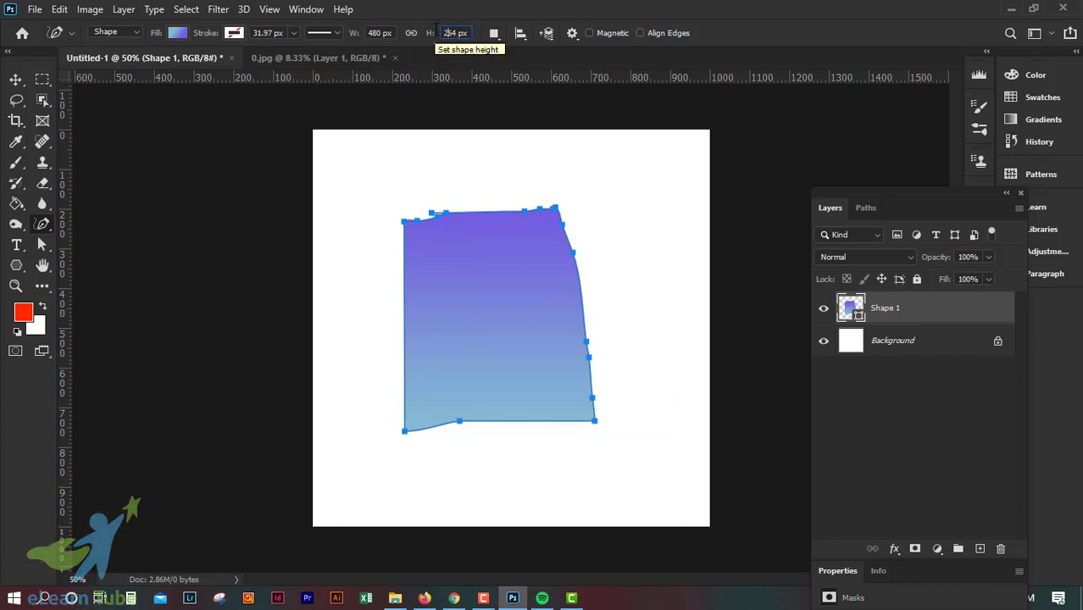
key(Return)
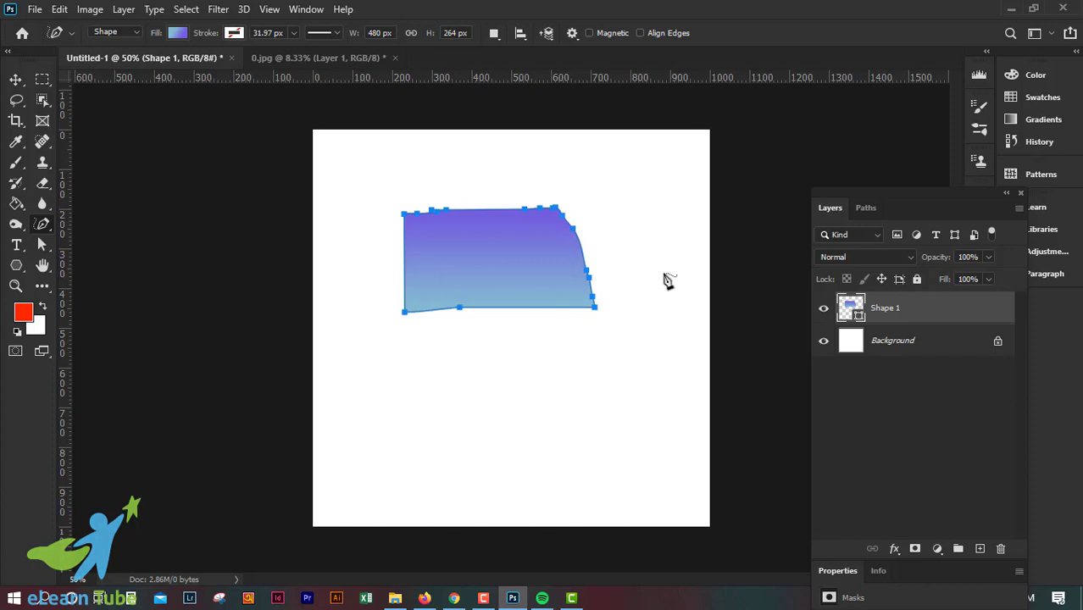
- Try pink and white strokes on the shape, set the stroke width to 11.48 px, and make the stroke orange-red
click(240, 34)
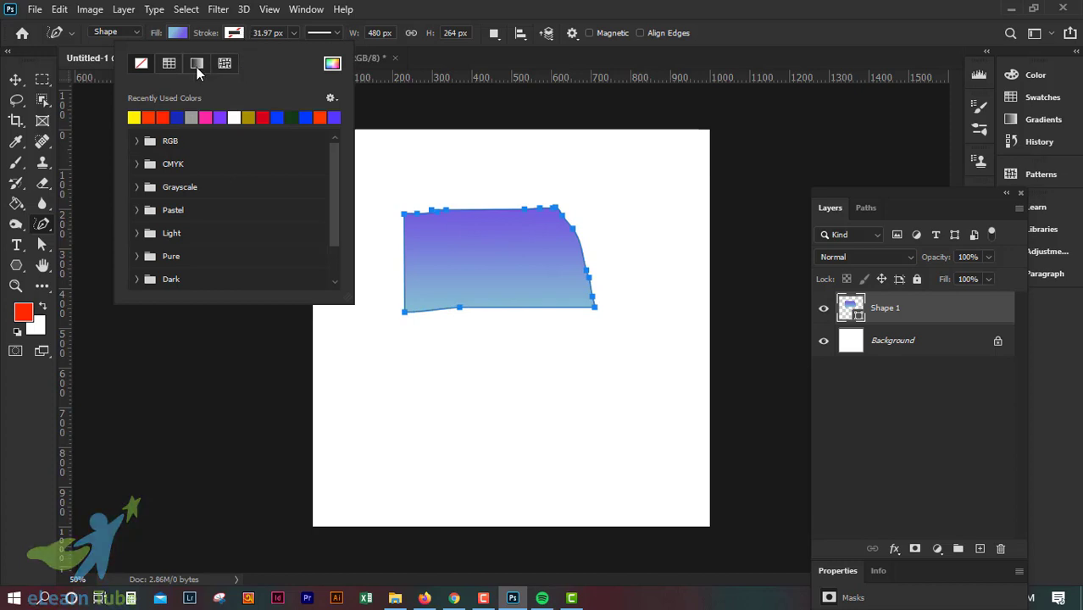
click(192, 117)
click(206, 117)
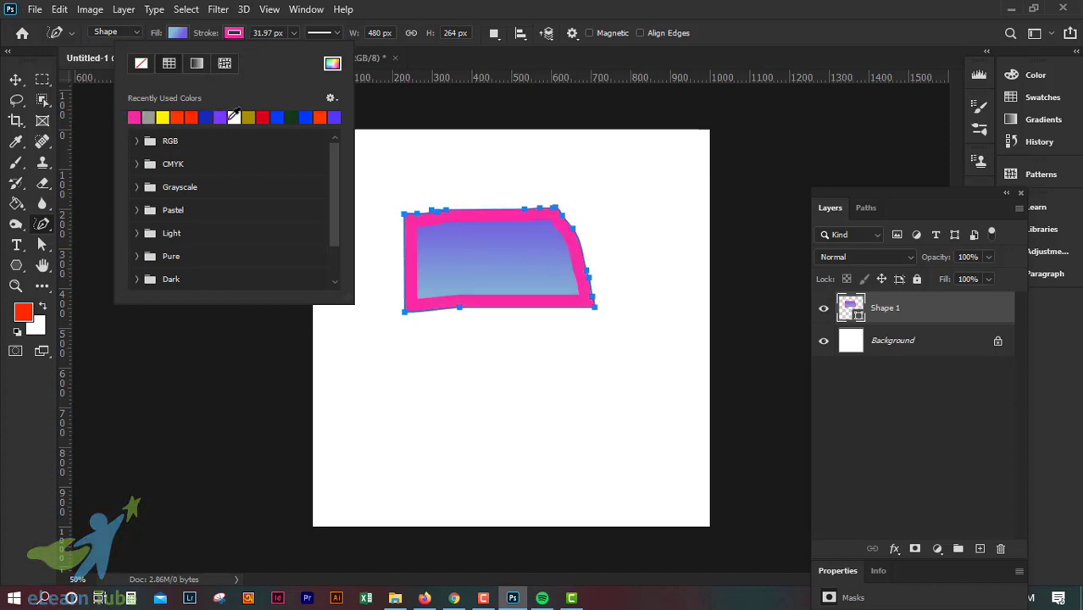
click(234, 117)
click(292, 34)
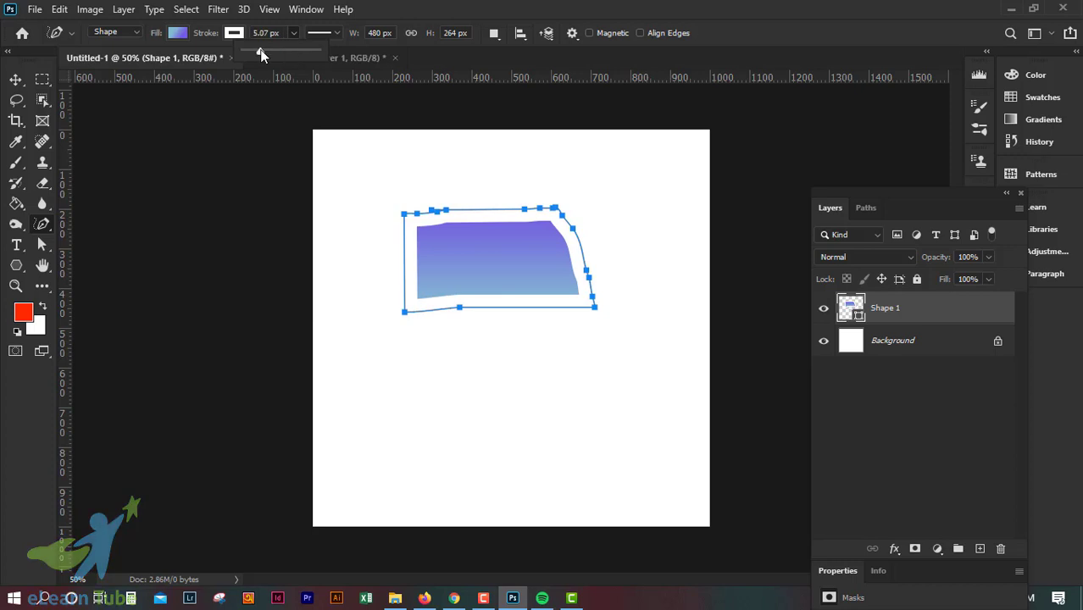
drag(261, 55, 268, 50)
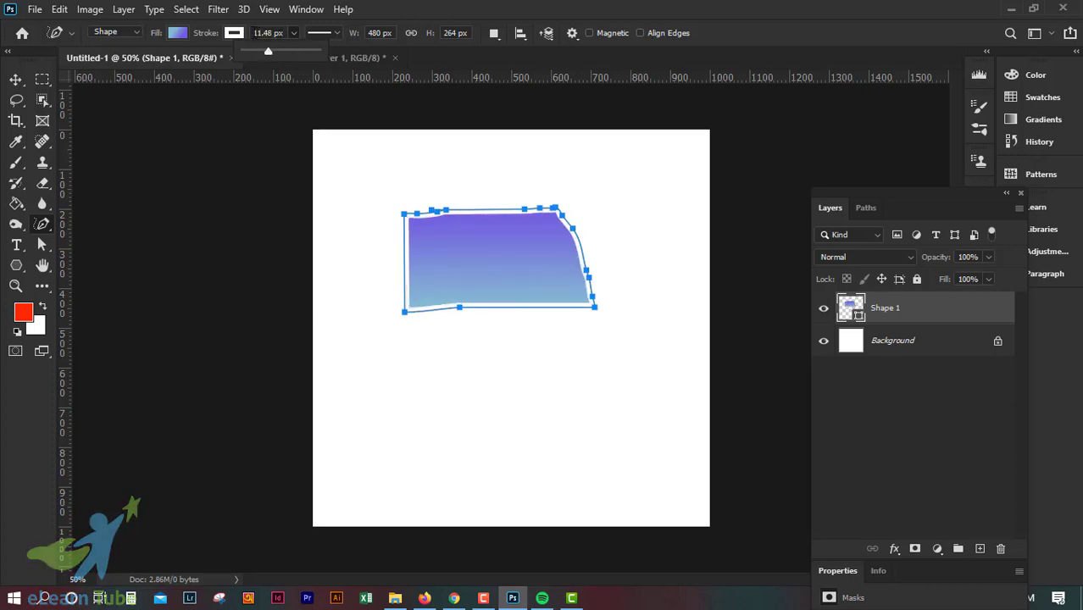
click(238, 33)
click(205, 117)
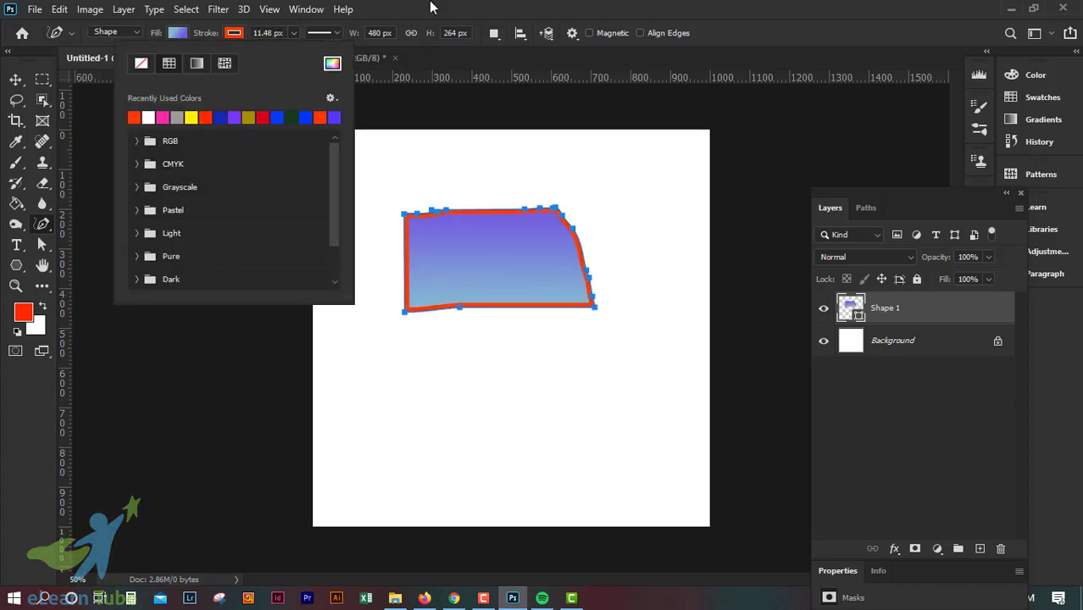
- Change the shape's stroke style to a dashed line
click(433, 7)
click(335, 35)
click(328, 105)
click(487, 7)
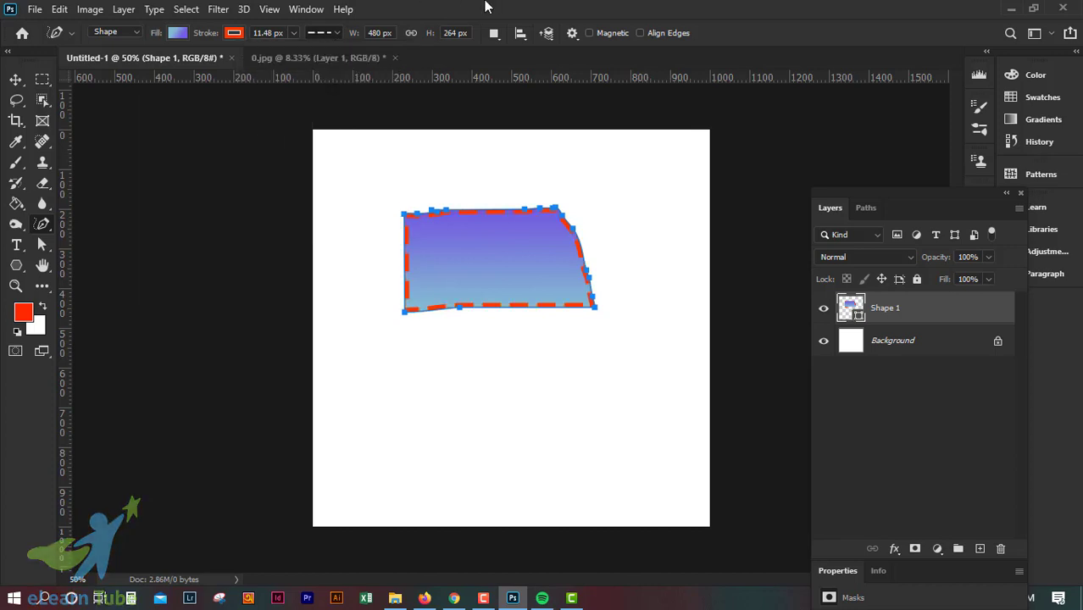
- Move the dashed-outline shape slightly down the canvas and delete it
key(v)
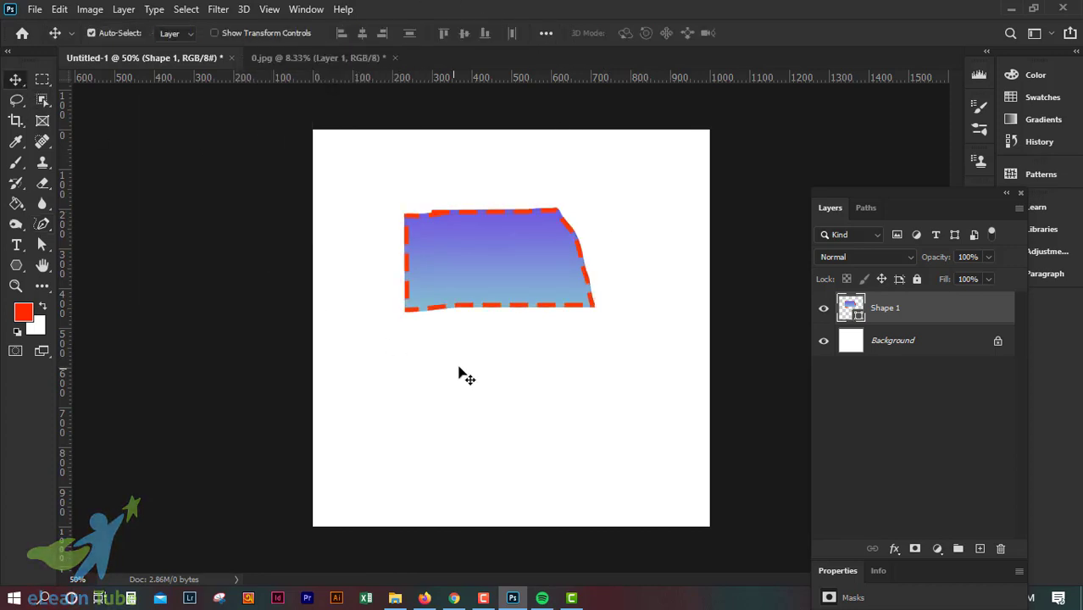
drag(496, 236, 498, 276)
key(Delete)
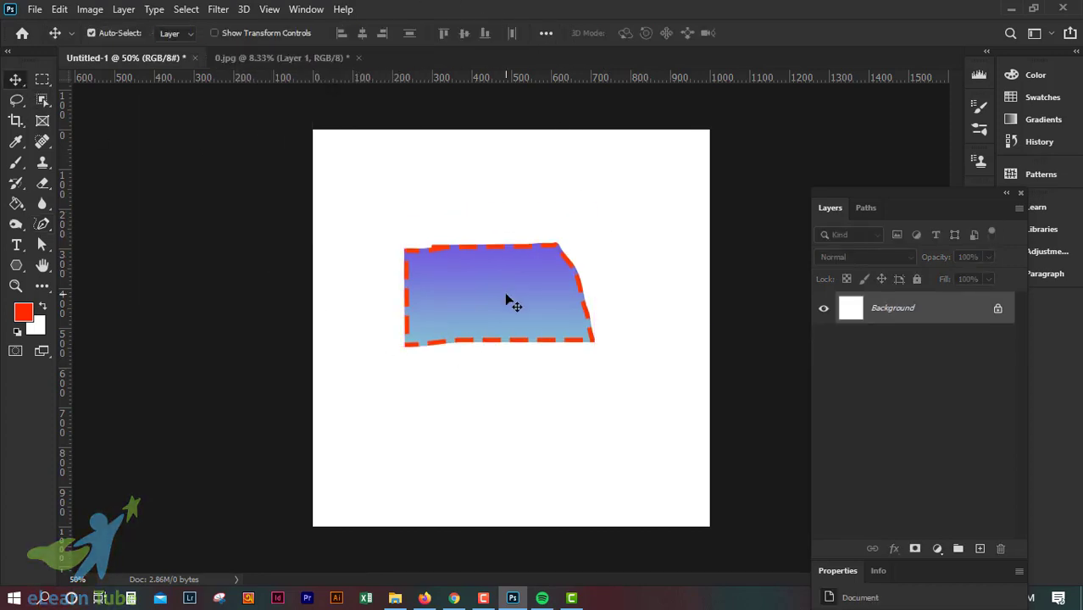
- Activate the Curvature Pen tool
click(44, 225)
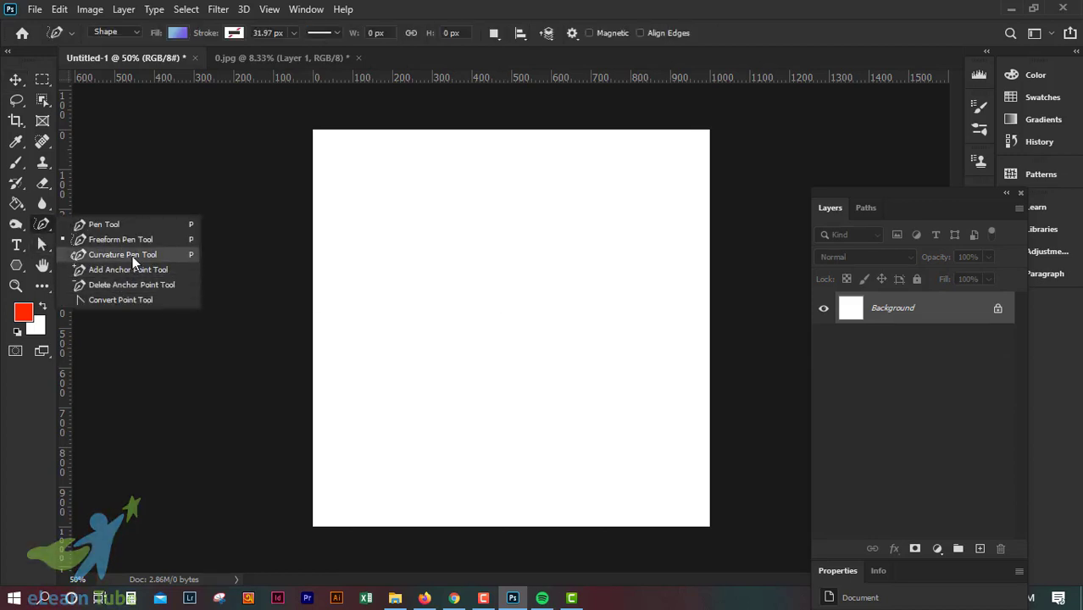
click(132, 256)
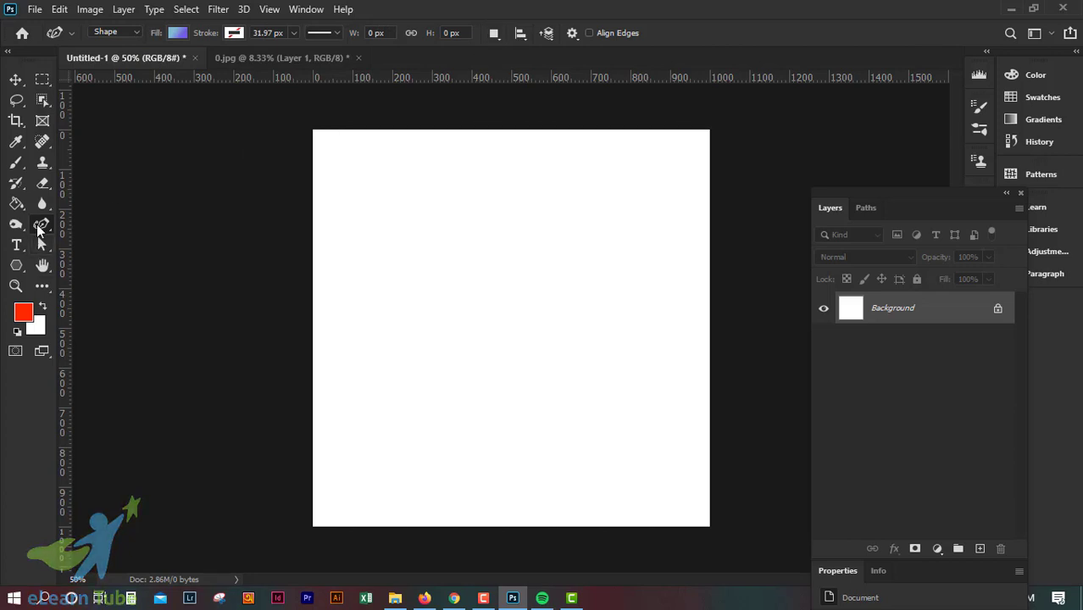
right_click(40, 231)
click(720, 7)
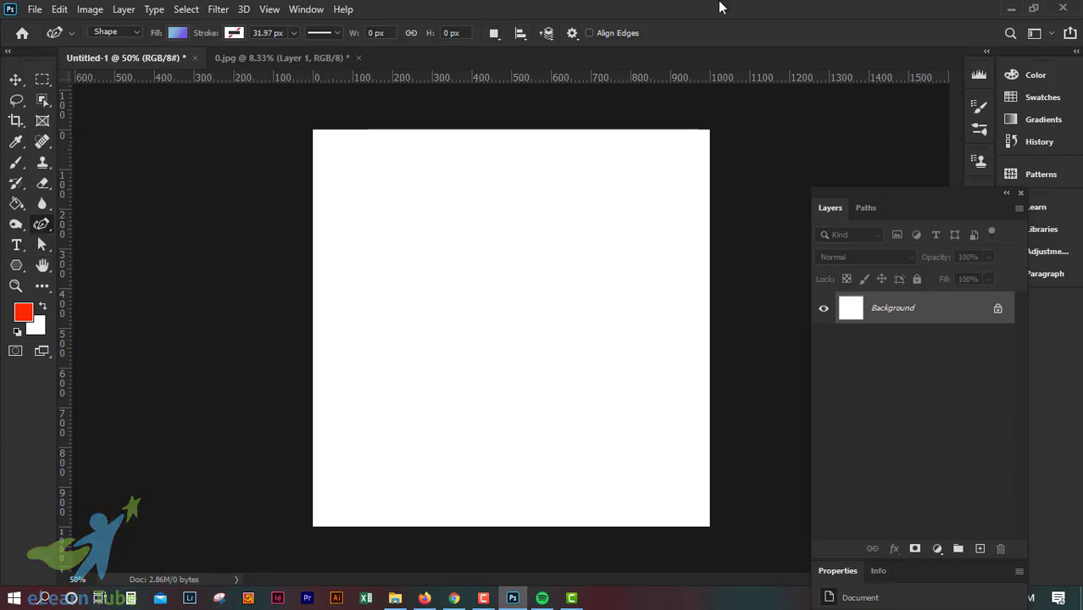
click(132, 36)
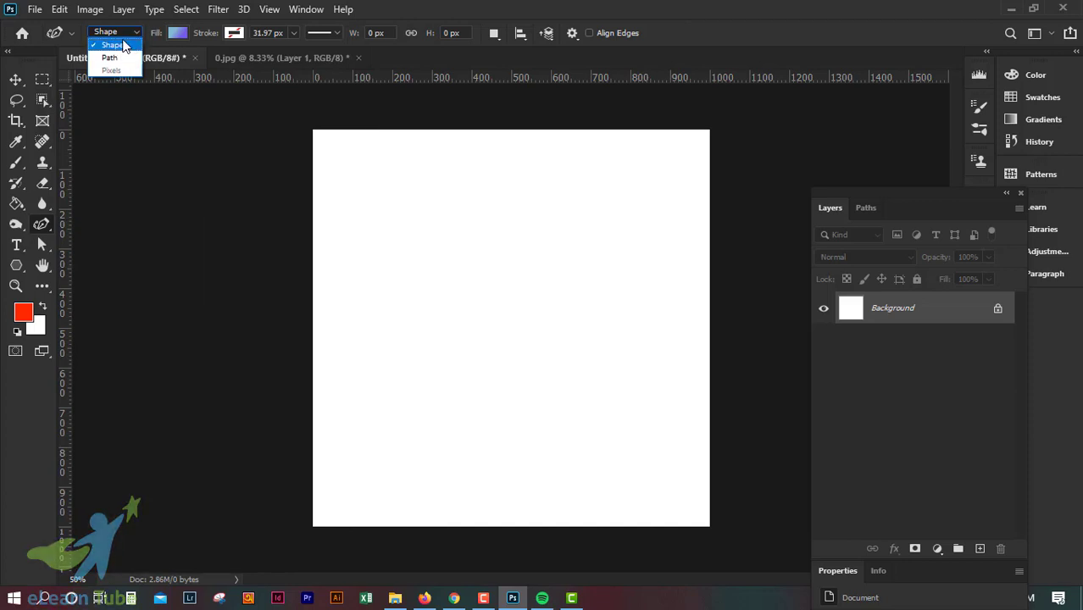
click(432, 3)
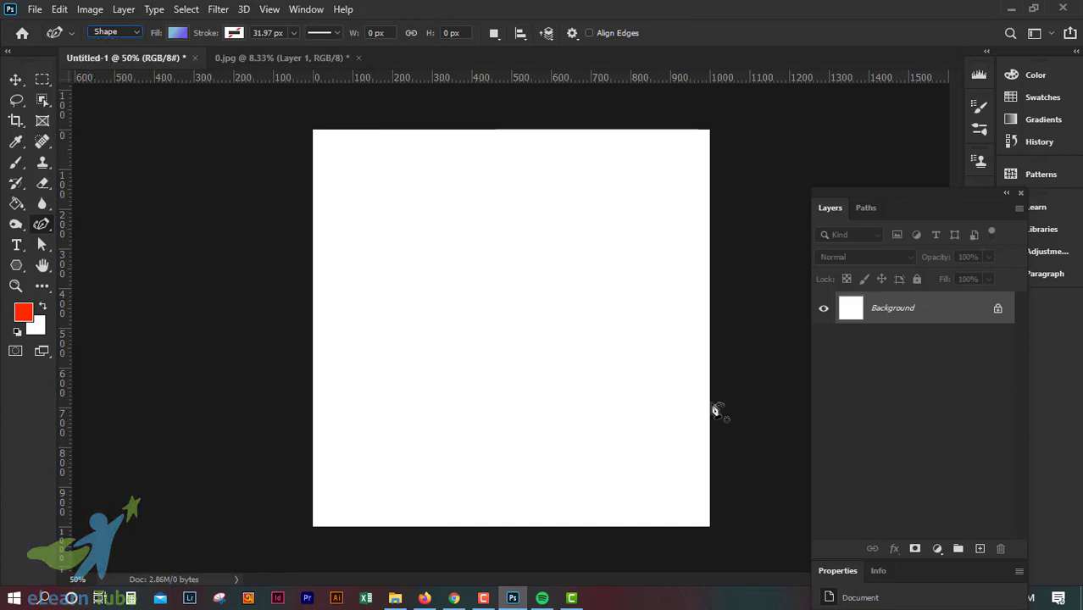
click(120, 36)
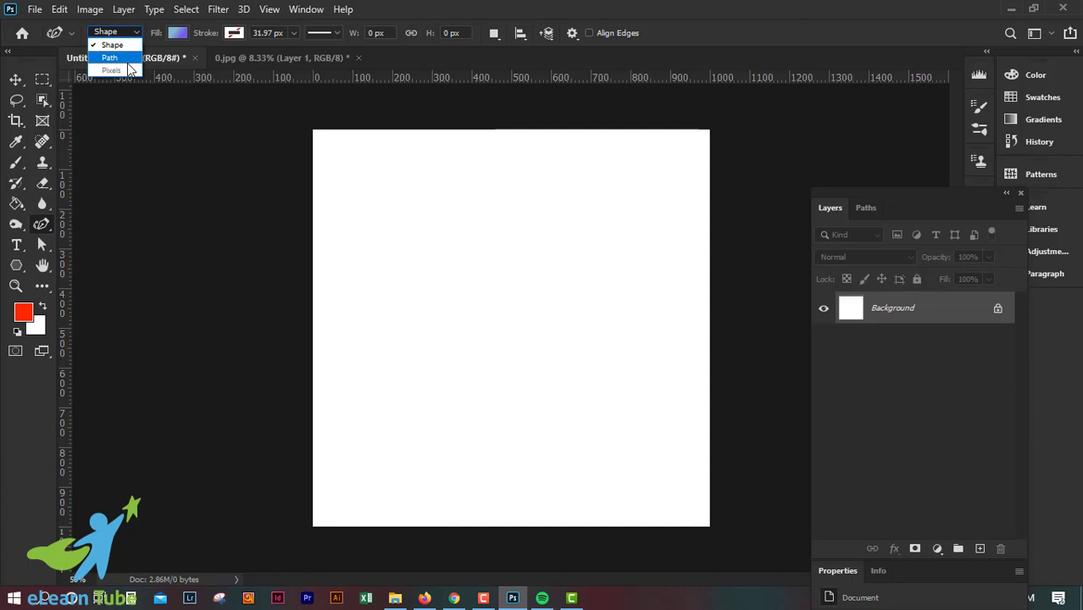
click(462, 5)
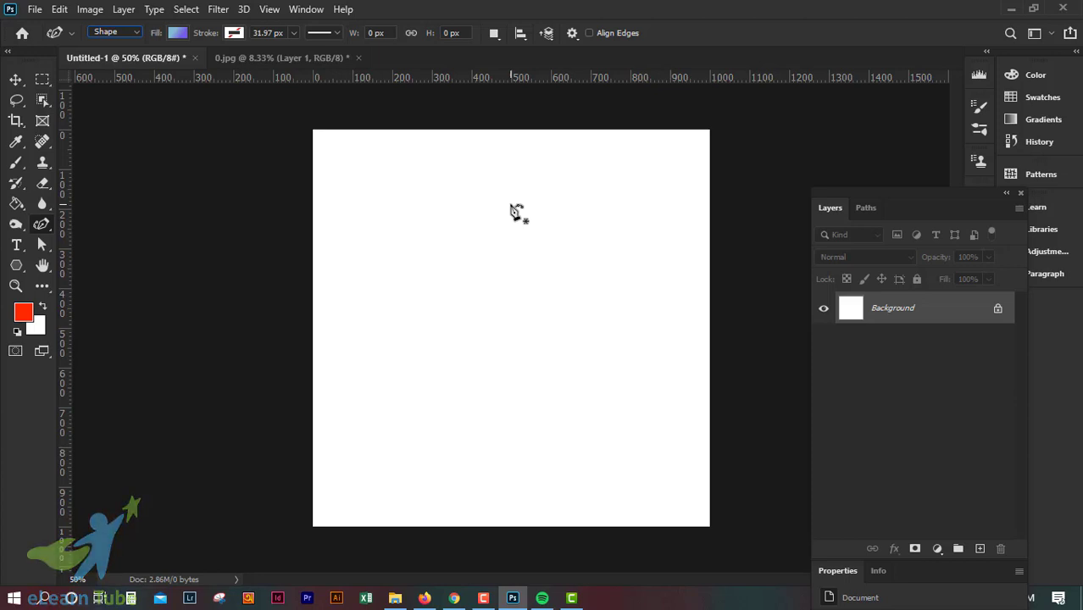
key(ctrl+plus)
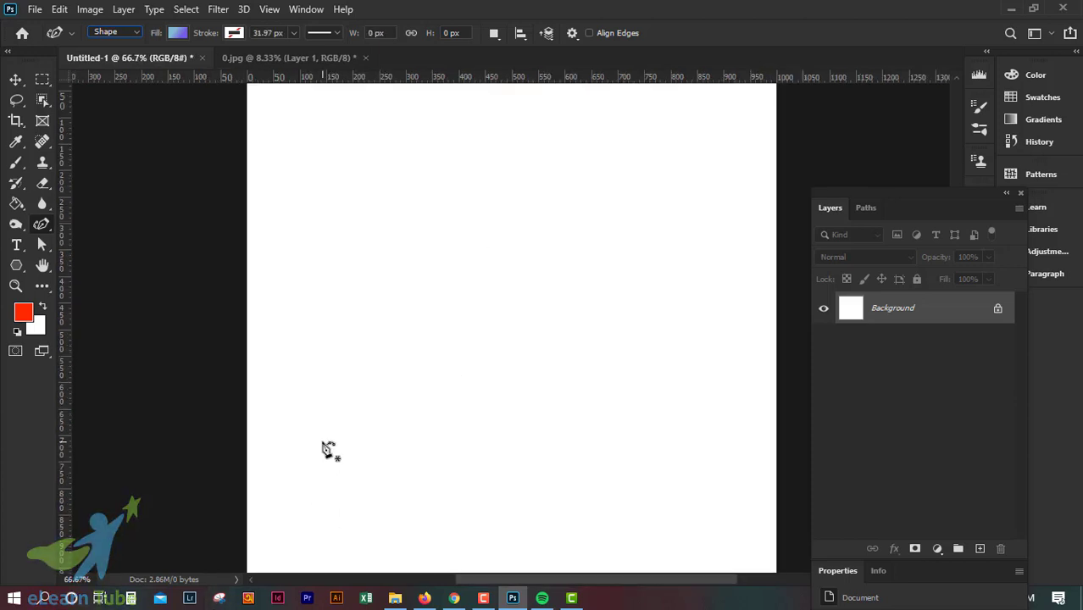
key(ctrl+minus)
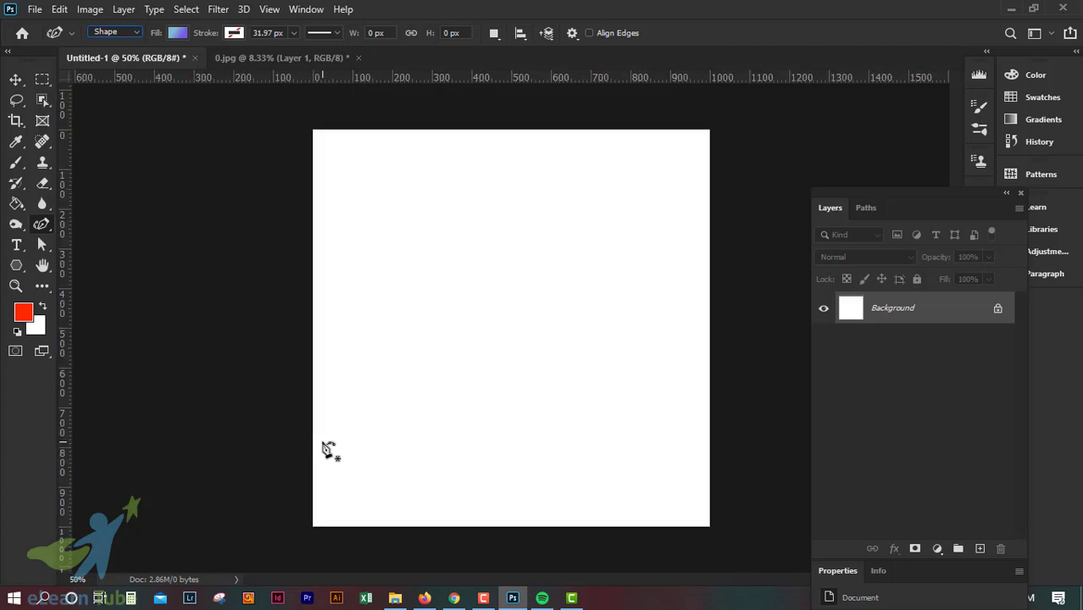
- Draw a closed five-point egg-shaped gradient shape about 736 by 774 px with the Curvature Pen tool
click(37, 227)
click(350, 429)
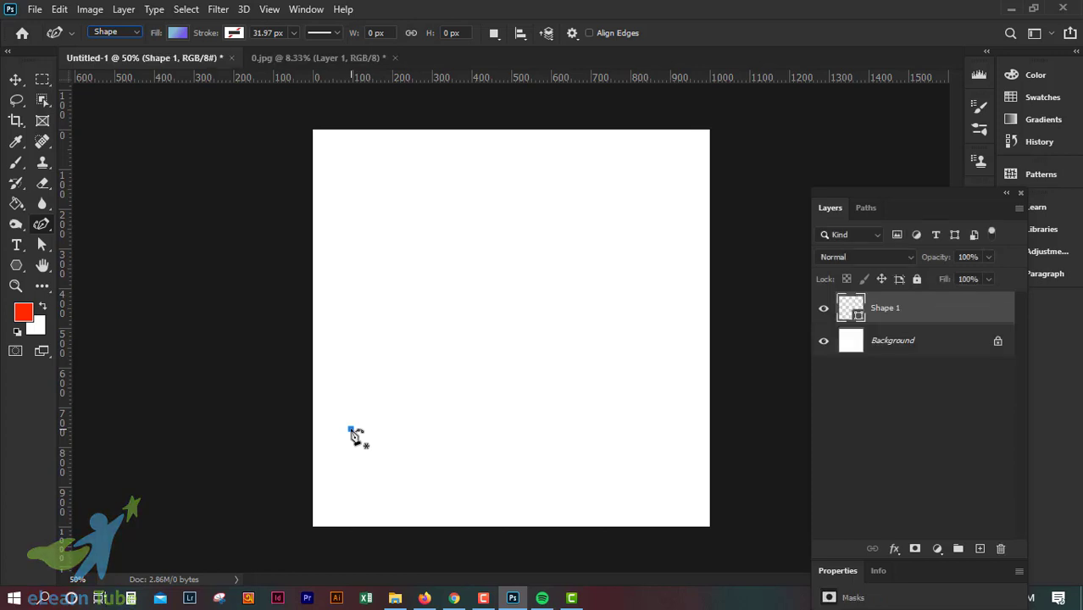
click(424, 235)
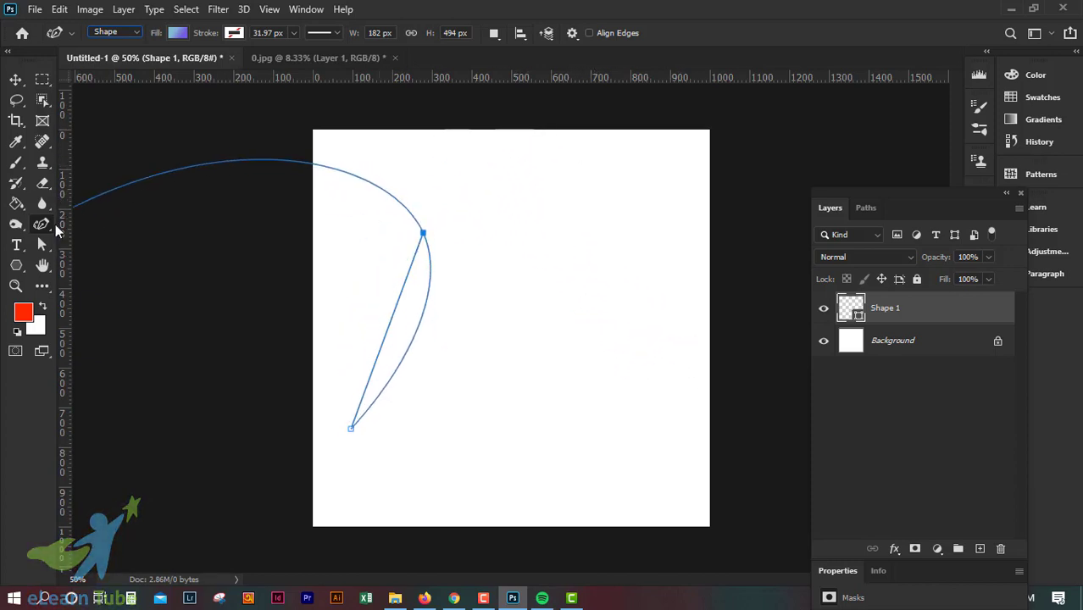
click(519, 176)
click(633, 328)
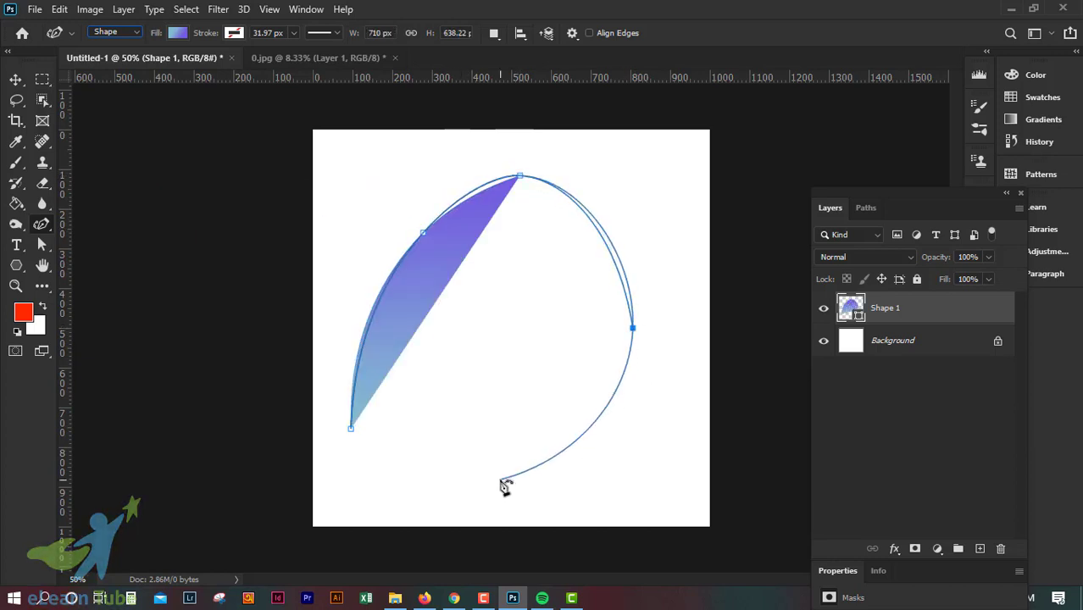
click(500, 479)
click(351, 429)
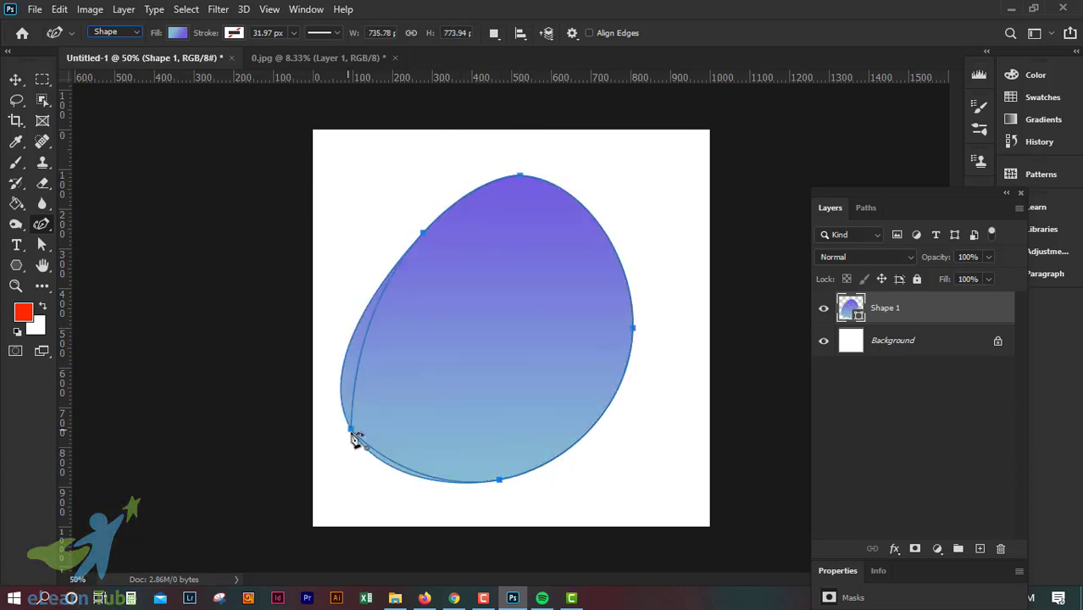
- Move the egg-shaped shape around the canvas, bring it back near the centre, and delete it
click(15, 79)
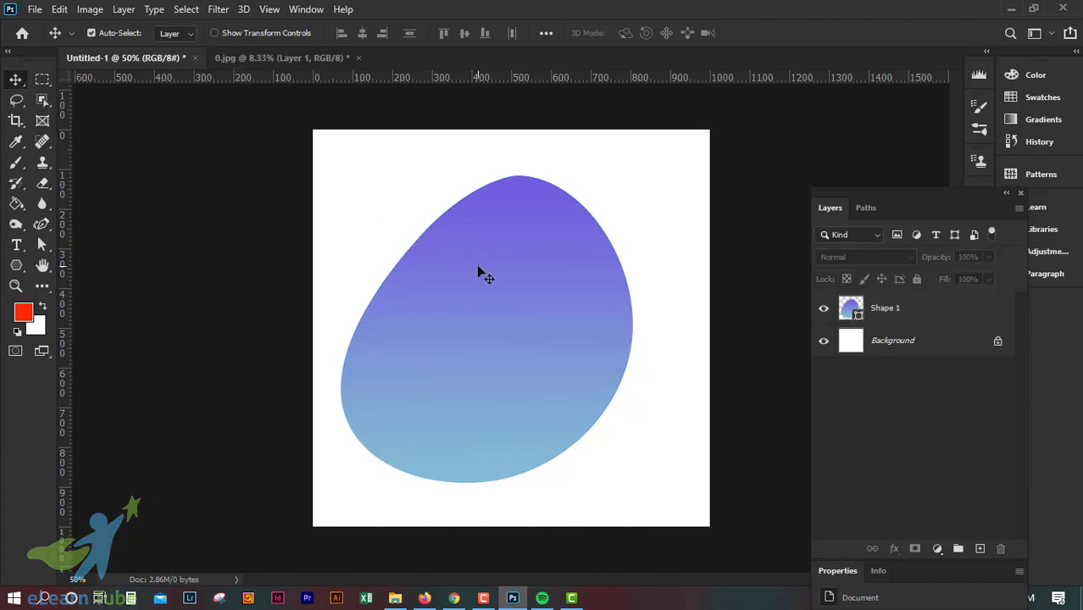
drag(476, 264, 467, 227)
drag(541, 342, 568, 370)
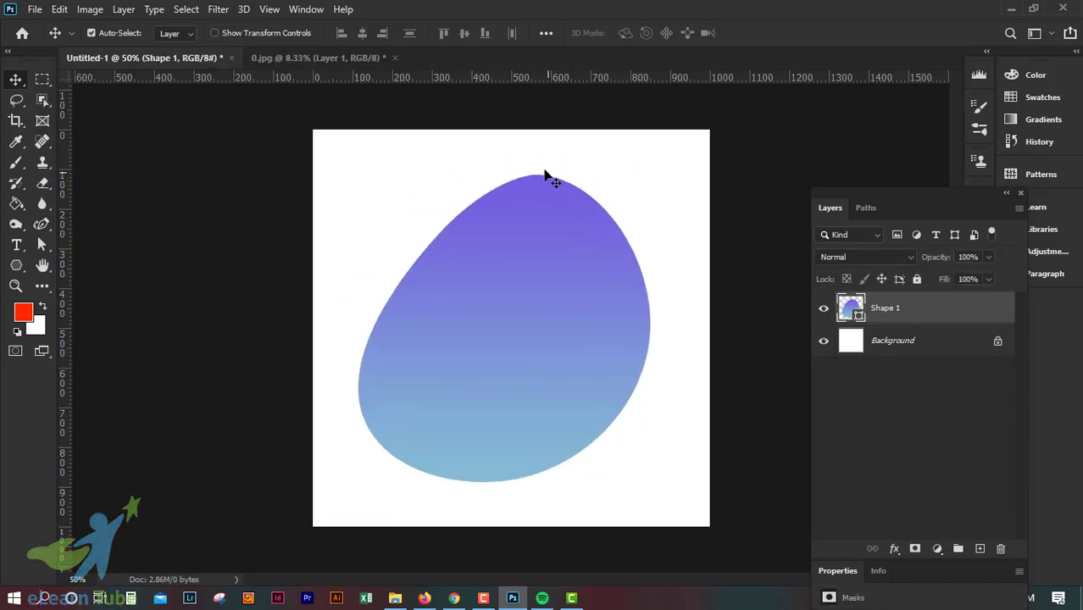
mouse_move(542, 305)
mouse_down()
mouse_move(507, 268)
mouse_move(554, 295)
mouse_move(524, 269)
mouse_move(544, 293)
mouse_up()
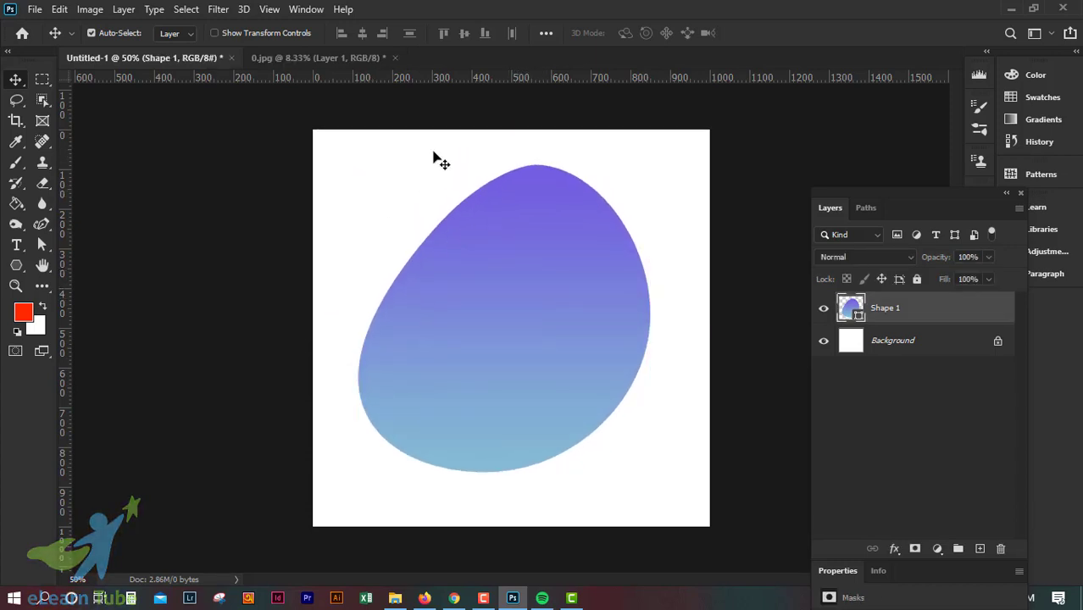
drag(532, 240, 515, 200)
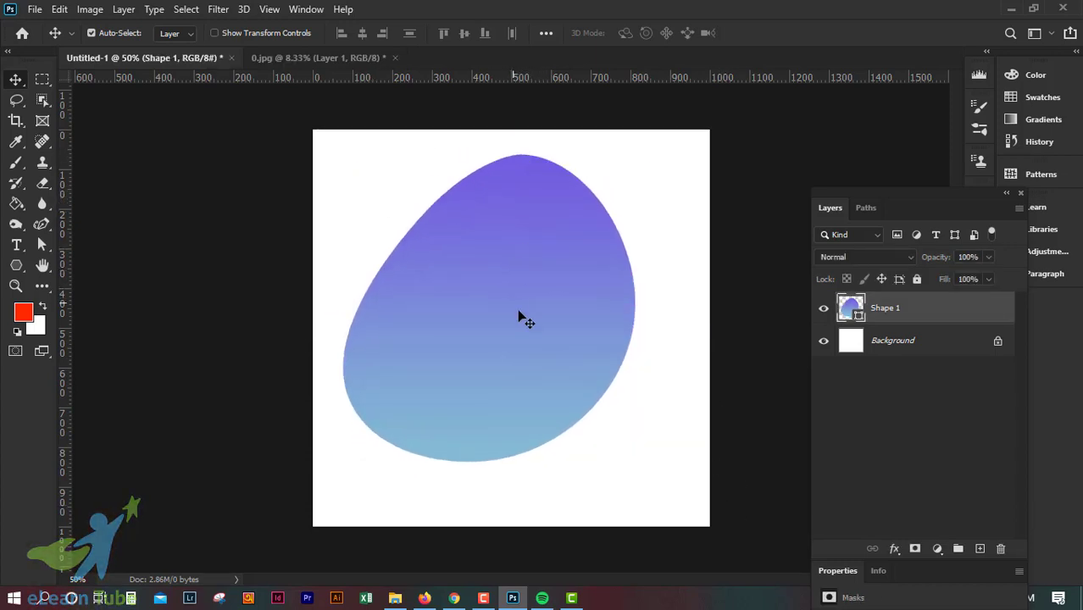
drag(523, 314, 441, 227)
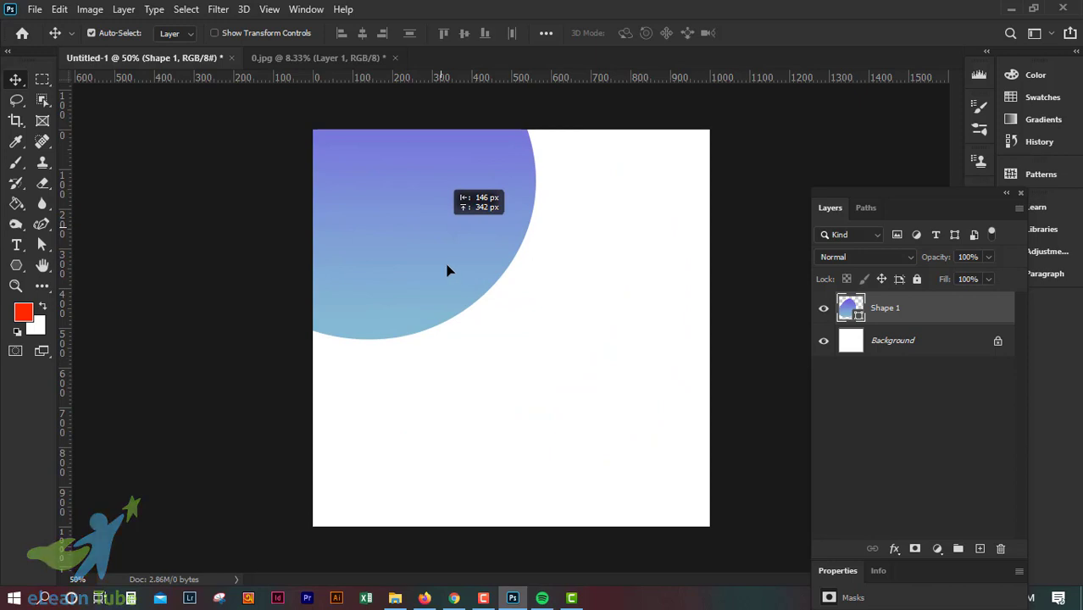
click(651, 170)
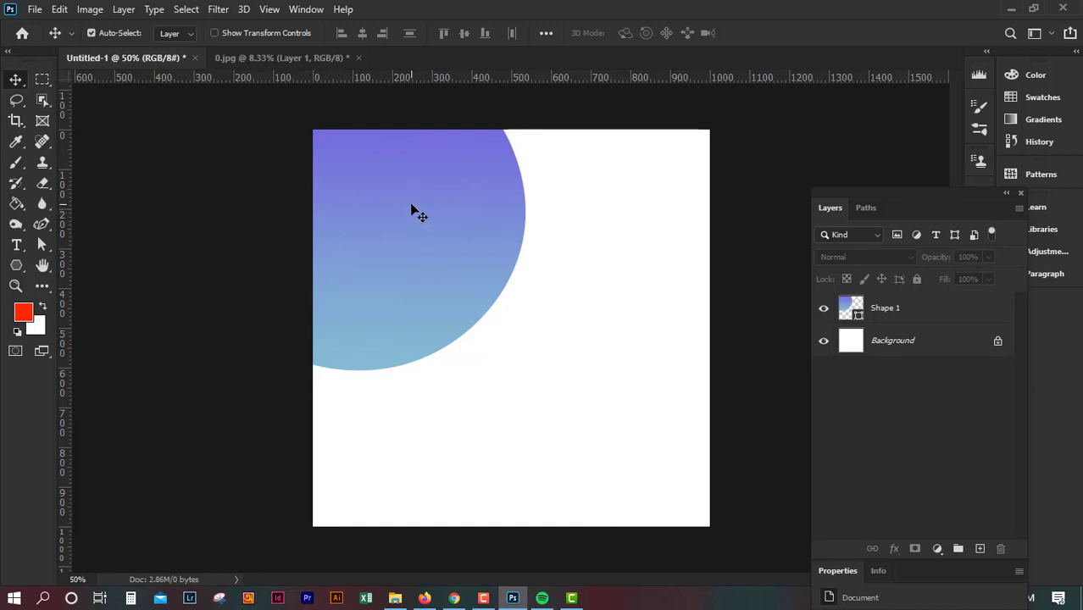
drag(413, 211, 534, 294)
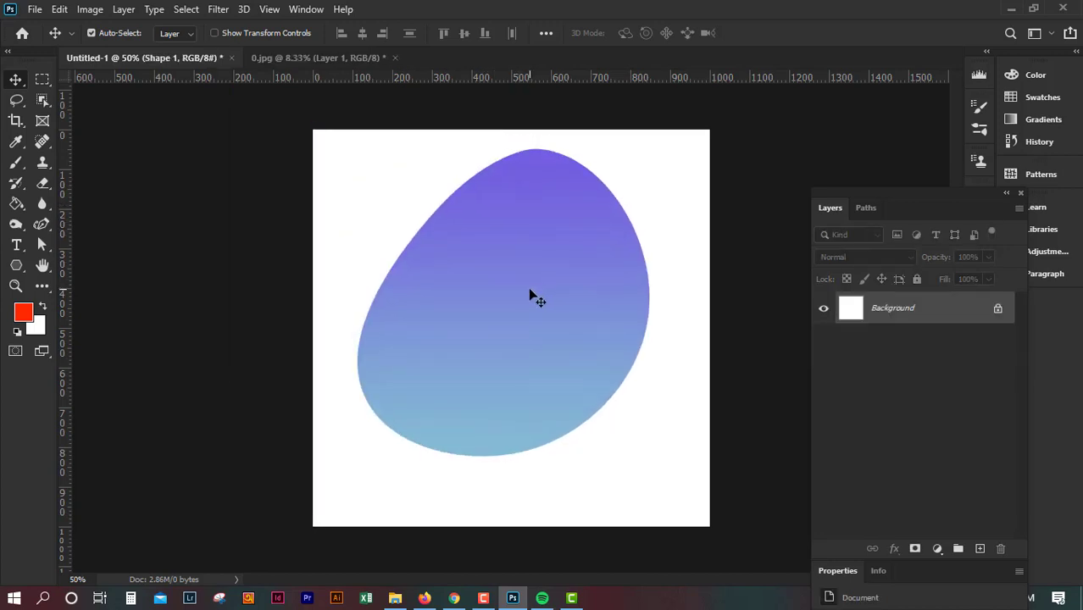
- Draw a smaller closed four-point rounded shape about 458 by 500 px with the Curvature Pen tool
click(41, 224)
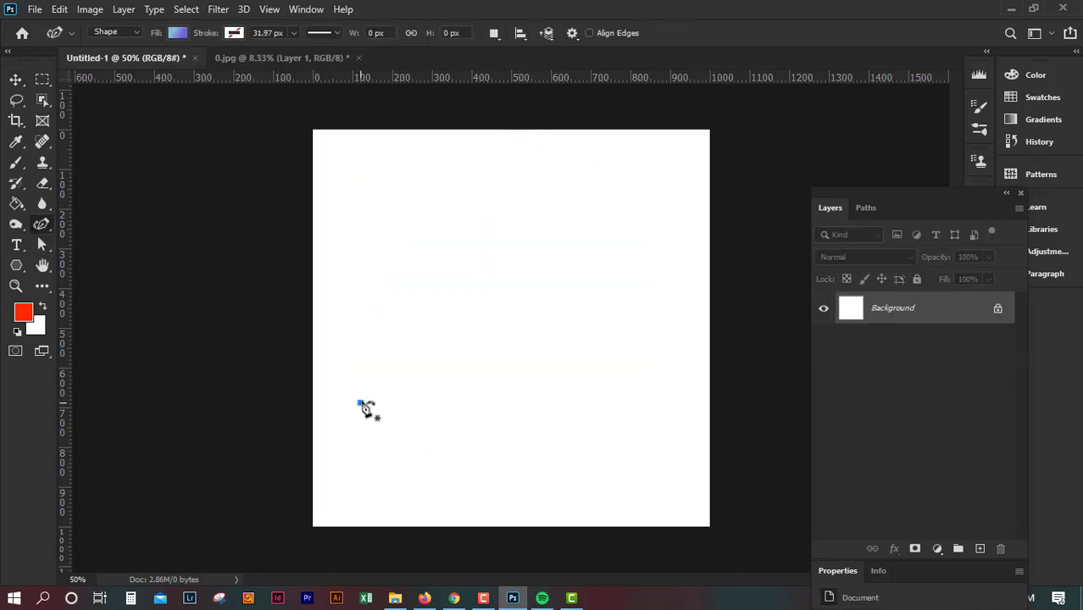
click(363, 388)
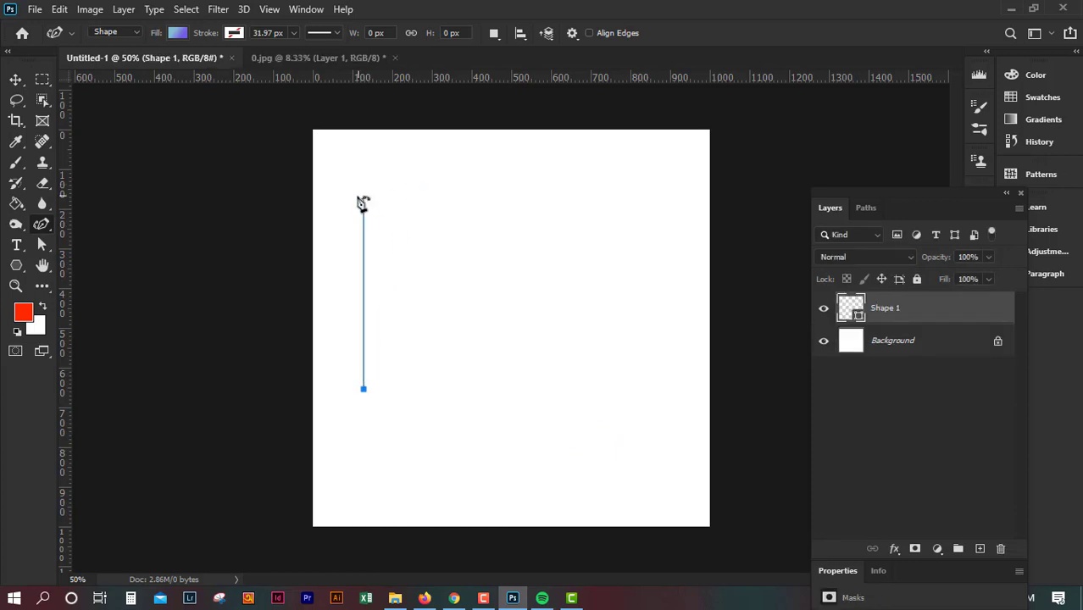
click(353, 289)
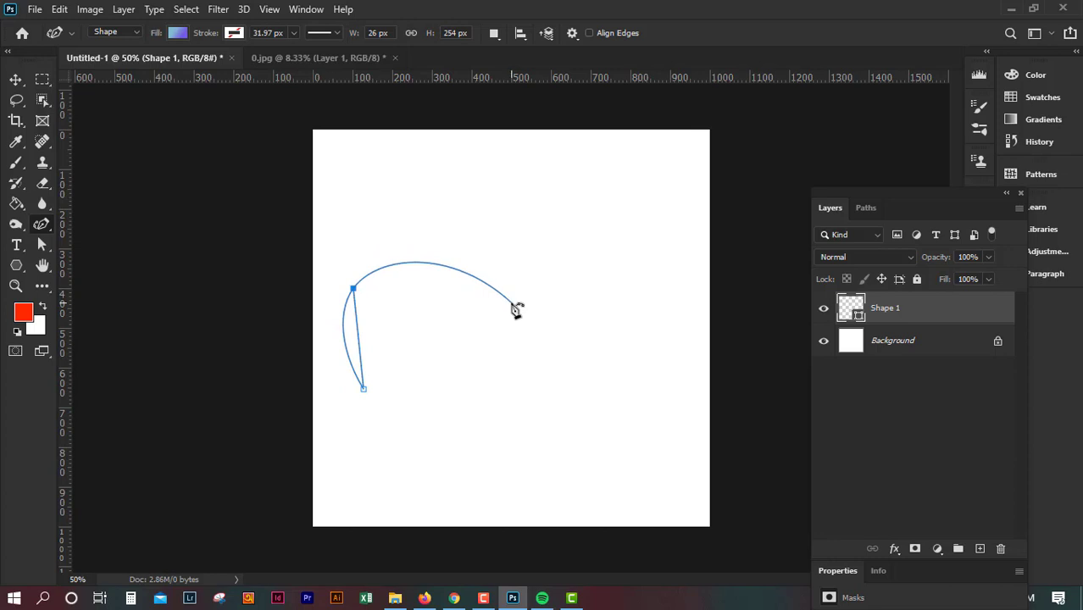
click(512, 303)
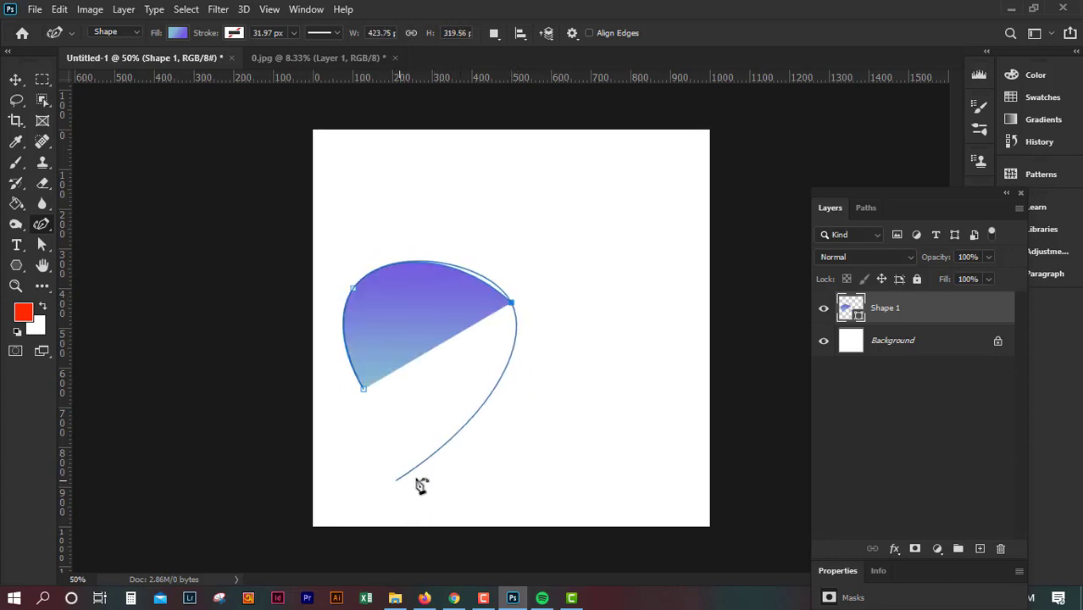
click(458, 459)
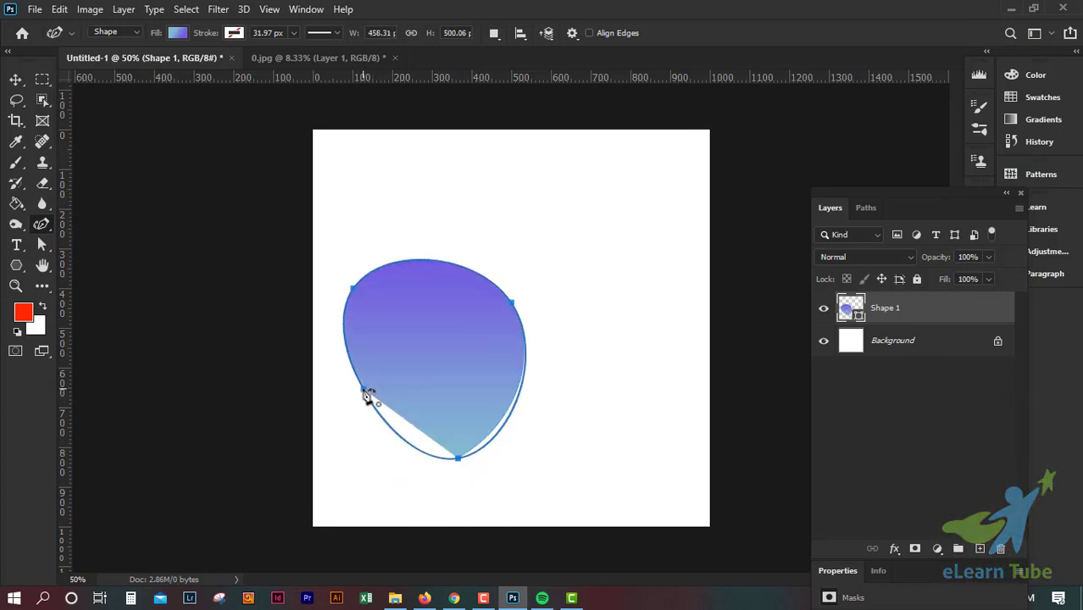
click(364, 389)
- Fill the rounded shape with the orange-red foreground color and move it slightly up and right on the canvas
click(15, 79)
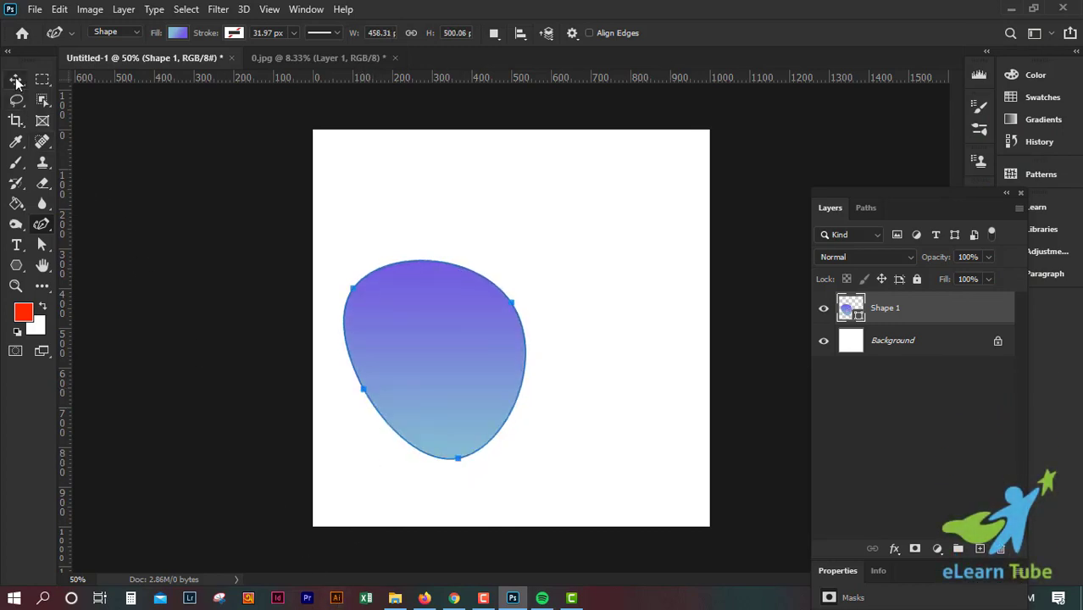
click(597, 307)
drag(484, 408, 471, 372)
scroll(518, 330, up, 1)
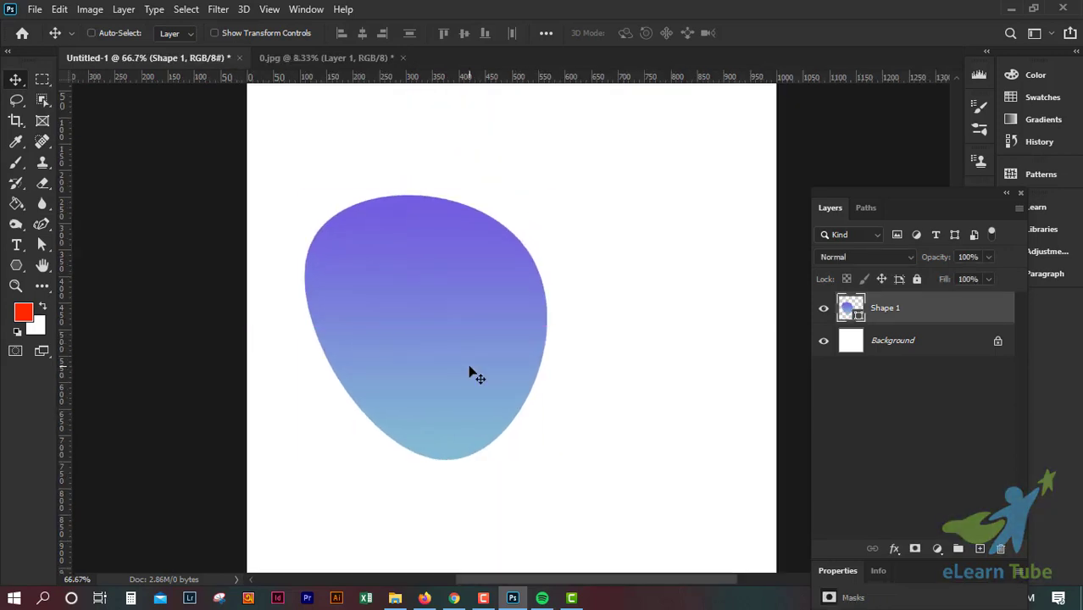
scroll(471, 372, down, 1)
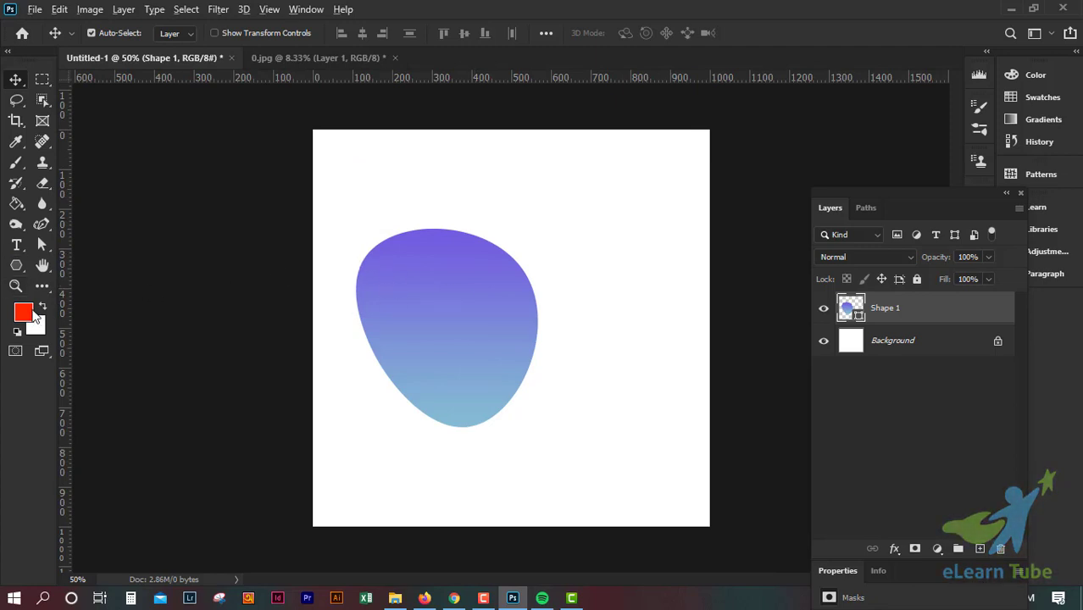
key(alt+BackSpace)
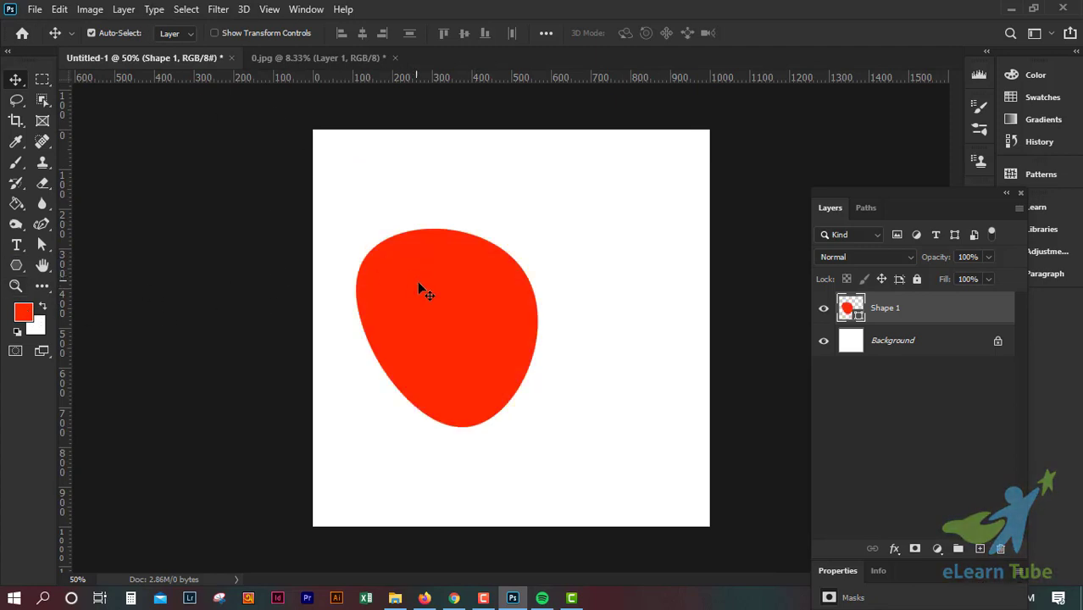
drag(451, 323, 476, 337)
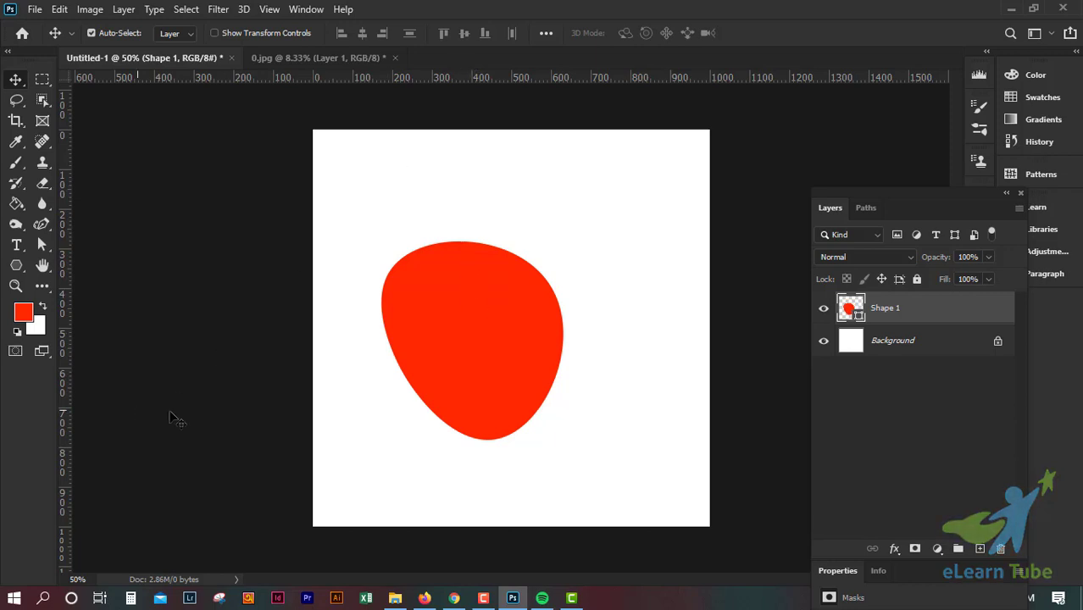
- Lower the rounded shape layer's opacity to 40% and move the shape to the upper centre of the canvas
drag(990, 274, 942, 272)
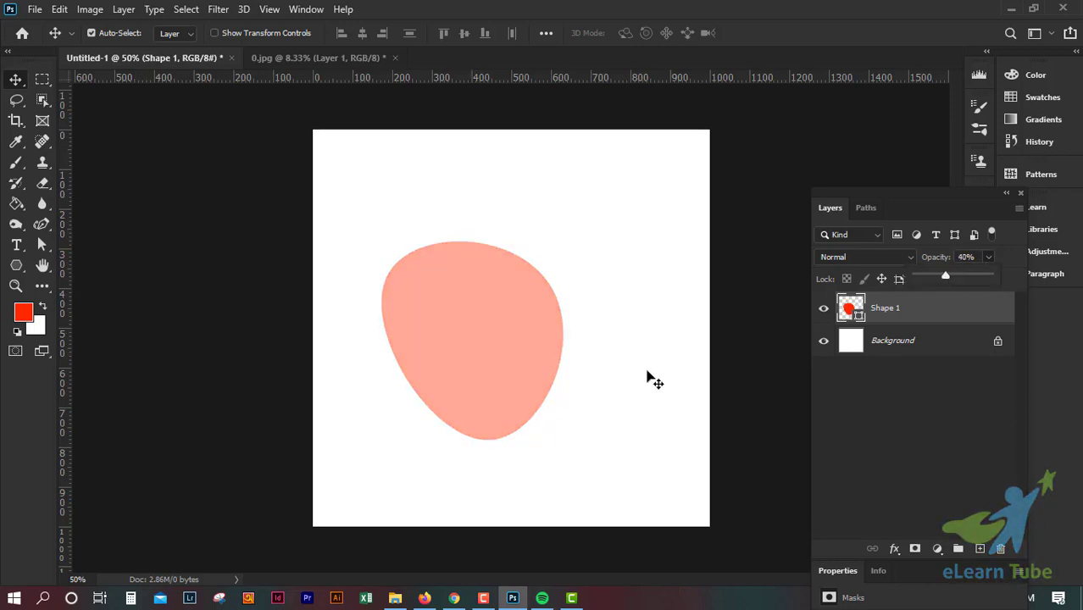
drag(457, 337, 617, 254)
drag(614, 294, 491, 307)
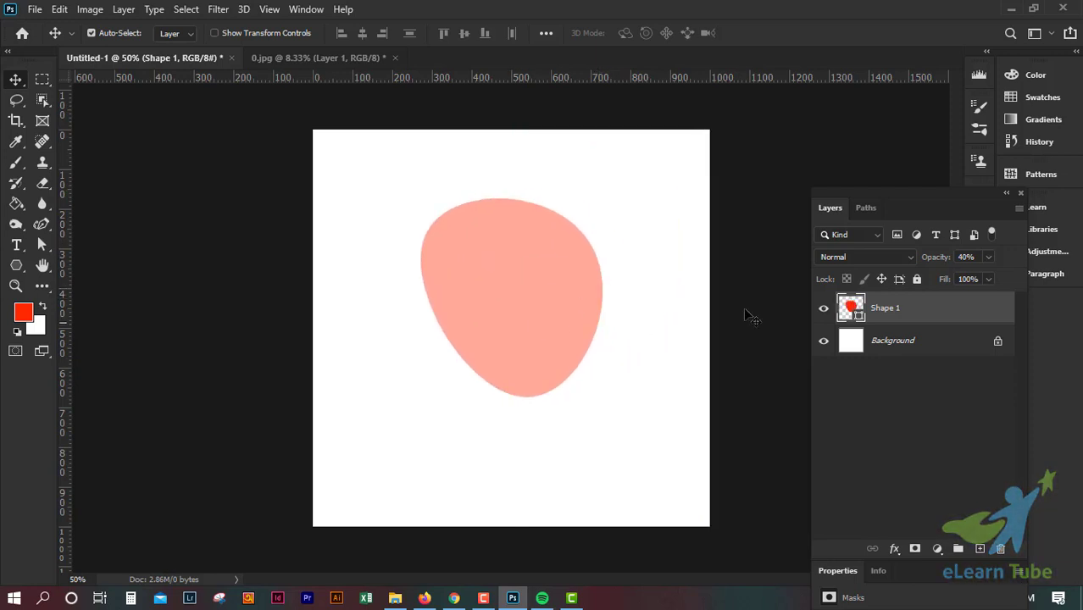
- Set the rounded shape layer's opacity to 100%
click(982, 256)
text(100)
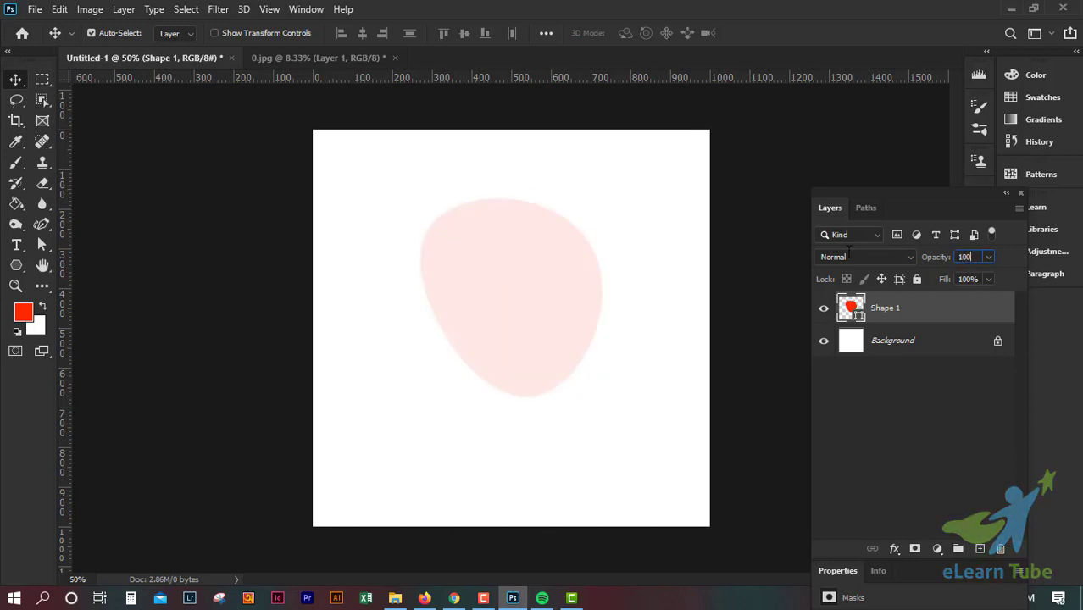
key(Return)
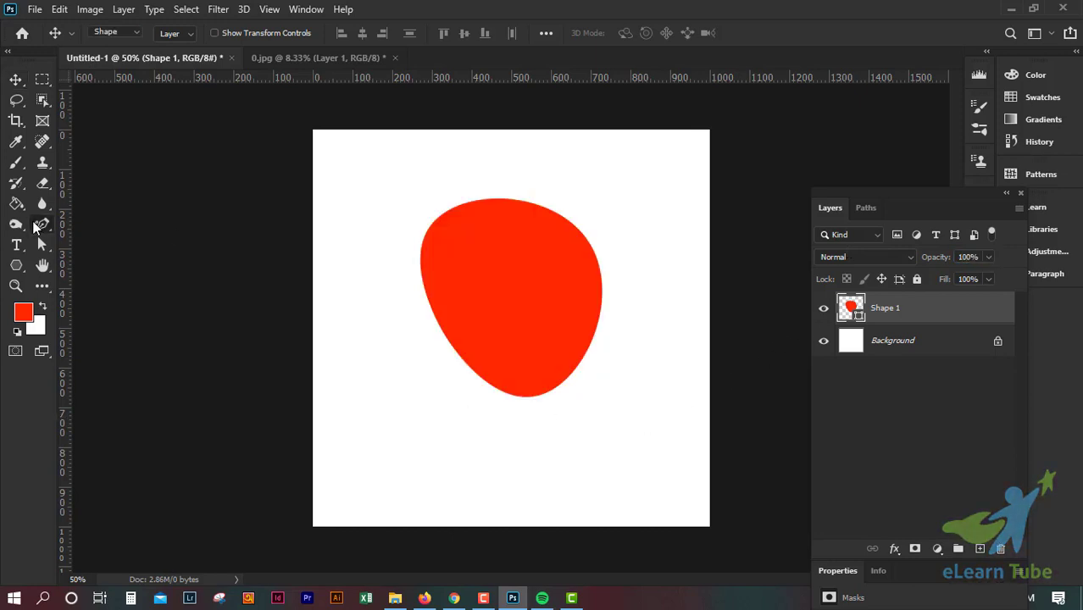
- Activate the standard Pen tool and lock the red shape's layer
right_click(41, 223)
click(113, 224)
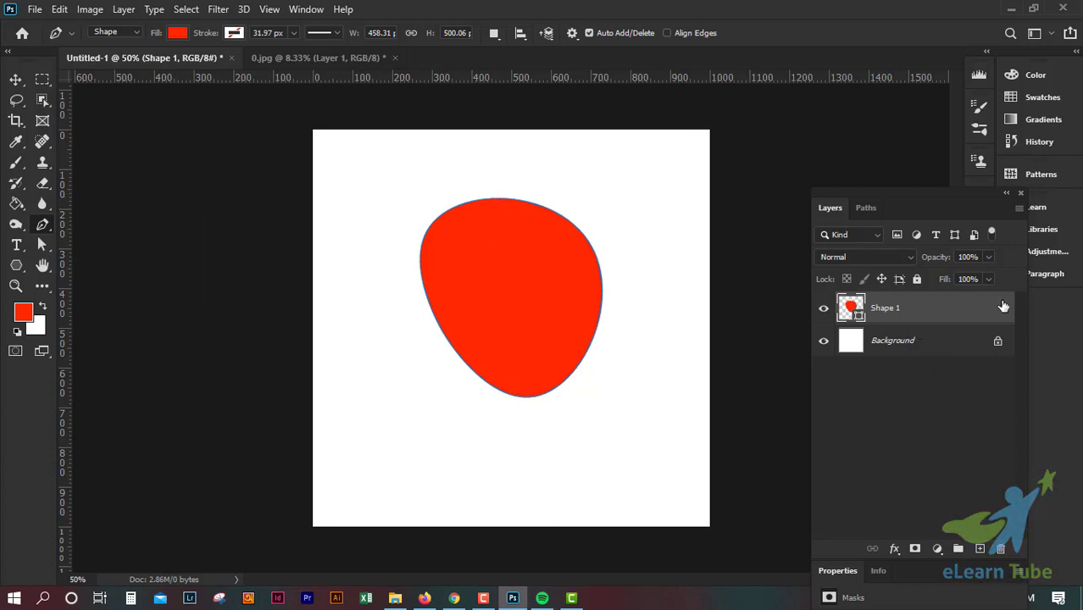
click(916, 279)
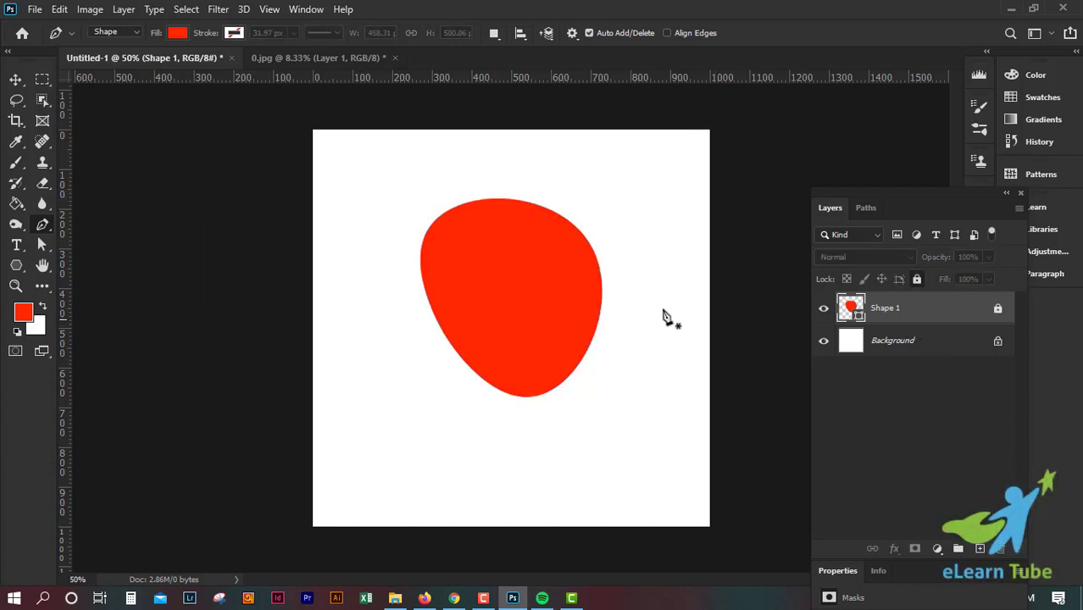
- Trace the red shape's outline with four anchor points, adjust the curve handles to its edge, and close the path as a new shape
click(519, 201)
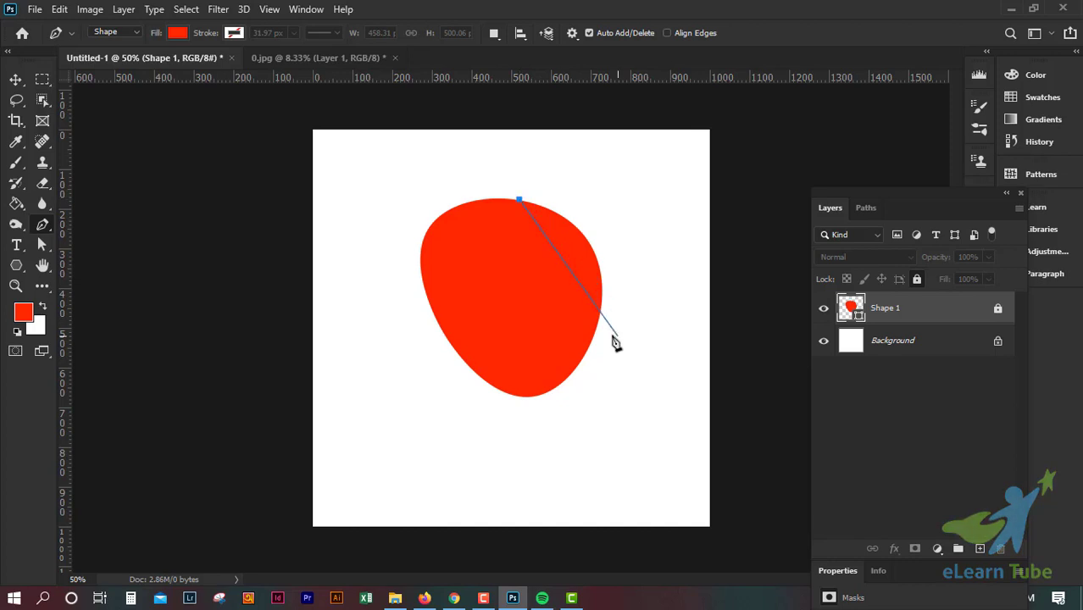
drag(596, 327, 562, 434)
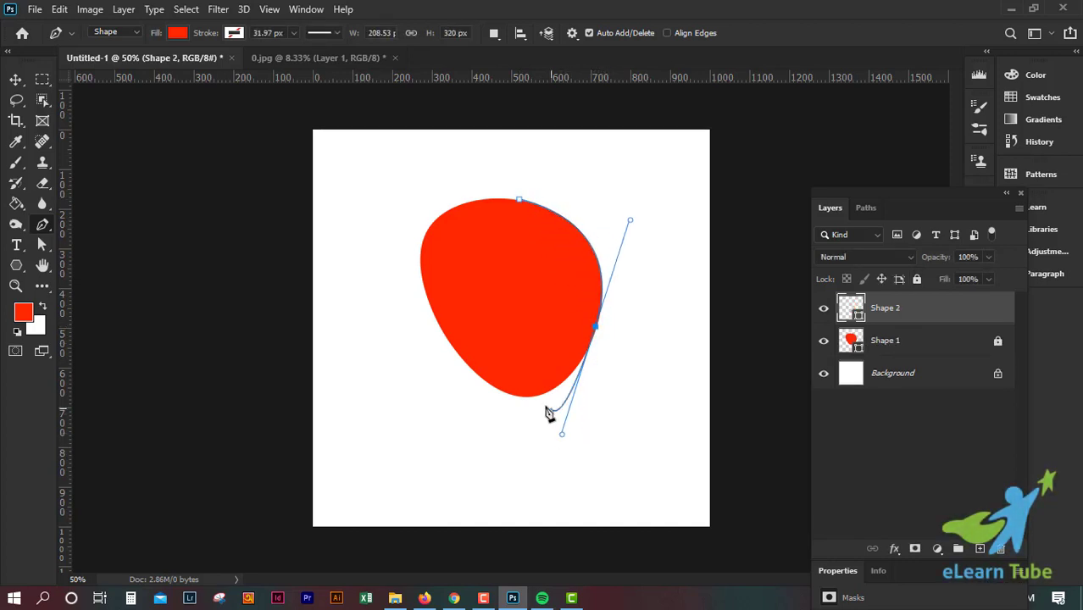
click(492, 388)
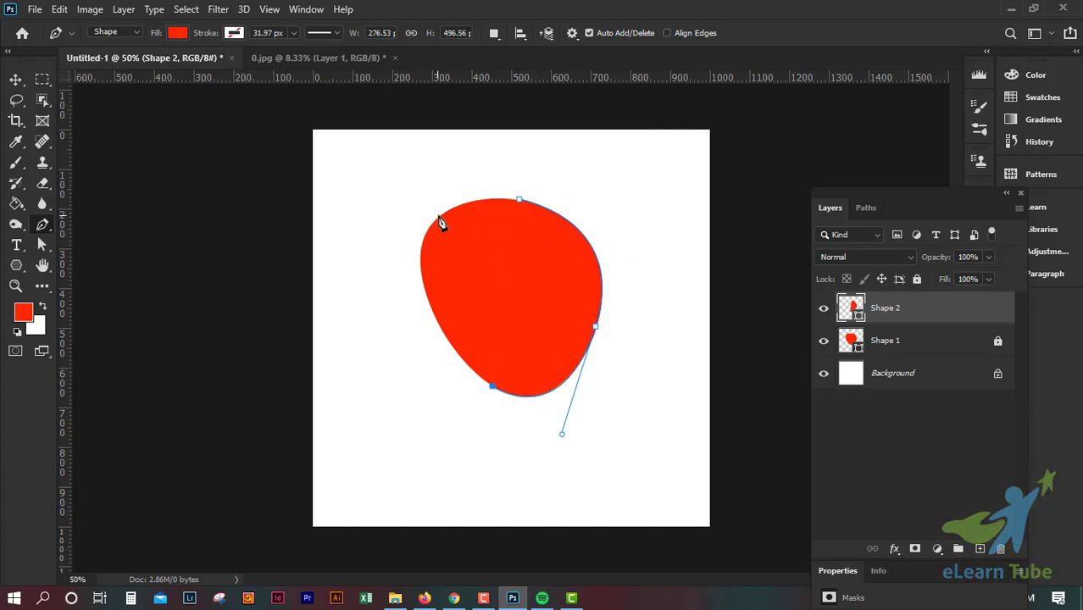
drag(440, 217, 440, 216)
drag(522, 227, 492, 127)
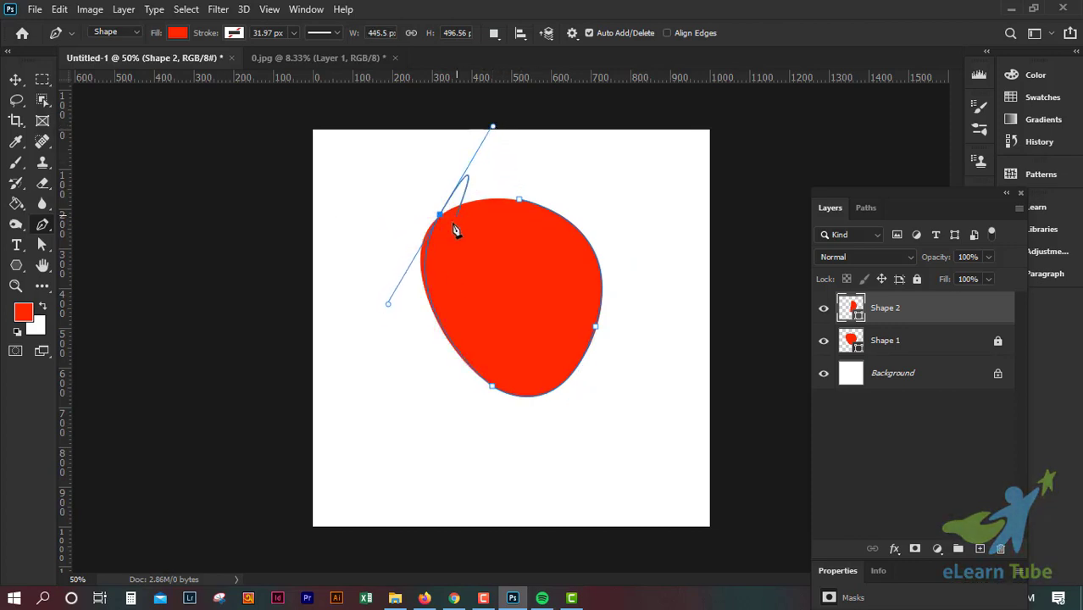
click(519, 206)
drag(483, 155, 472, 196)
click(521, 202)
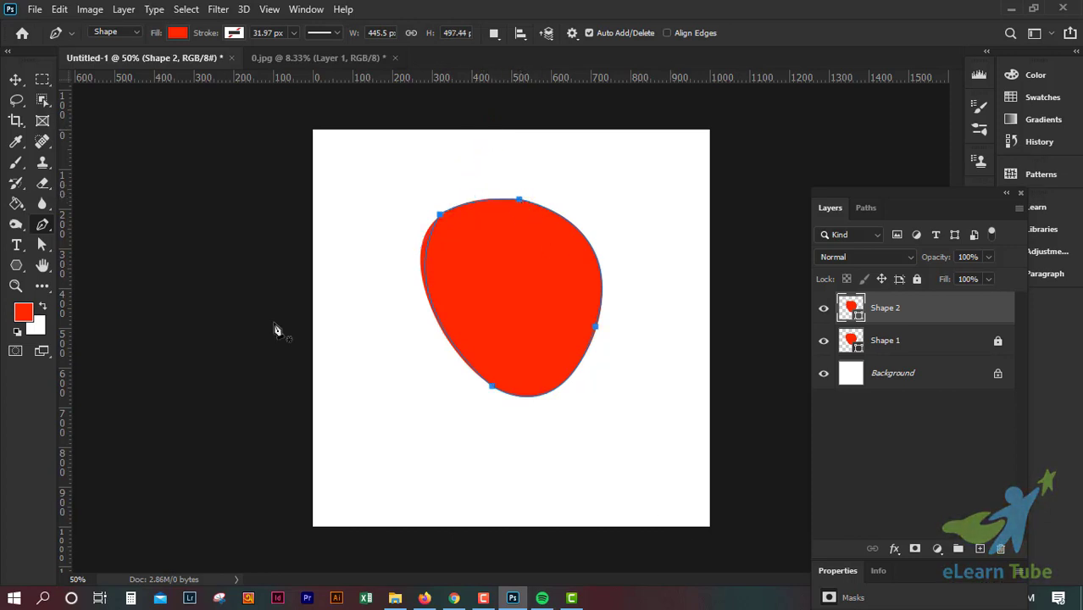
- Move the traced shape off the original to the lower-left part of the canvas and delete it
click(15, 79)
drag(457, 271, 428, 435)
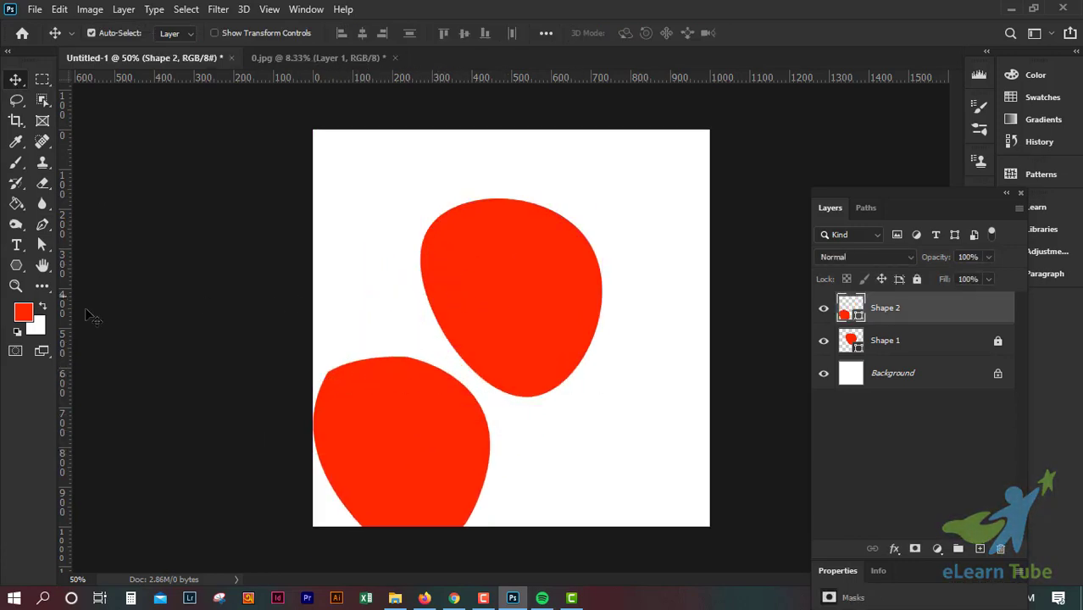
drag(433, 411, 399, 399)
key(Delete)
drag(542, 293, 511, 322)
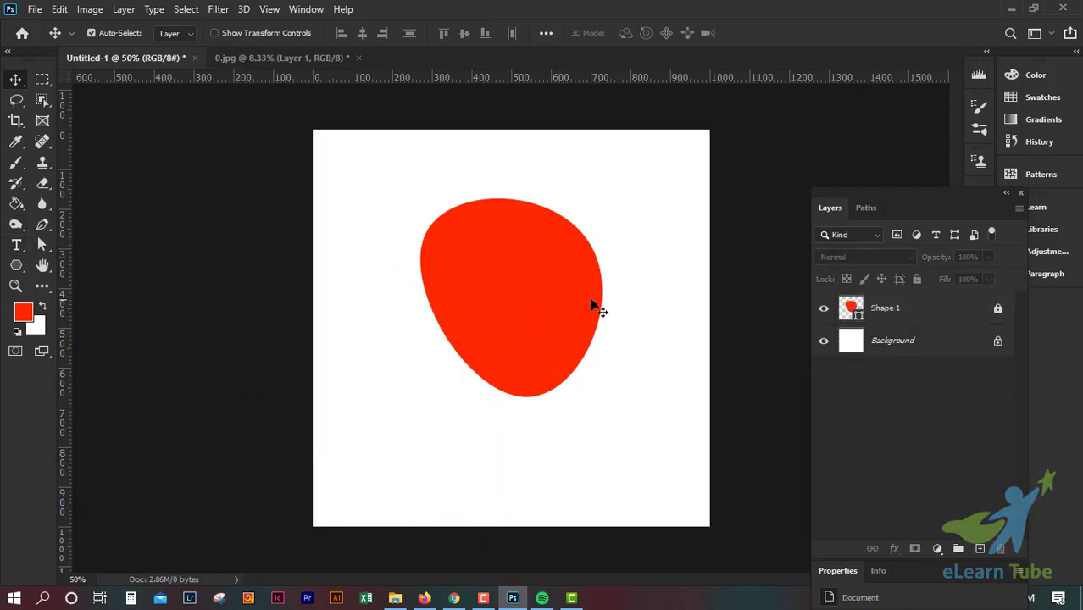
- Activate the standard Pen tool
drag(43, 225, 104, 244)
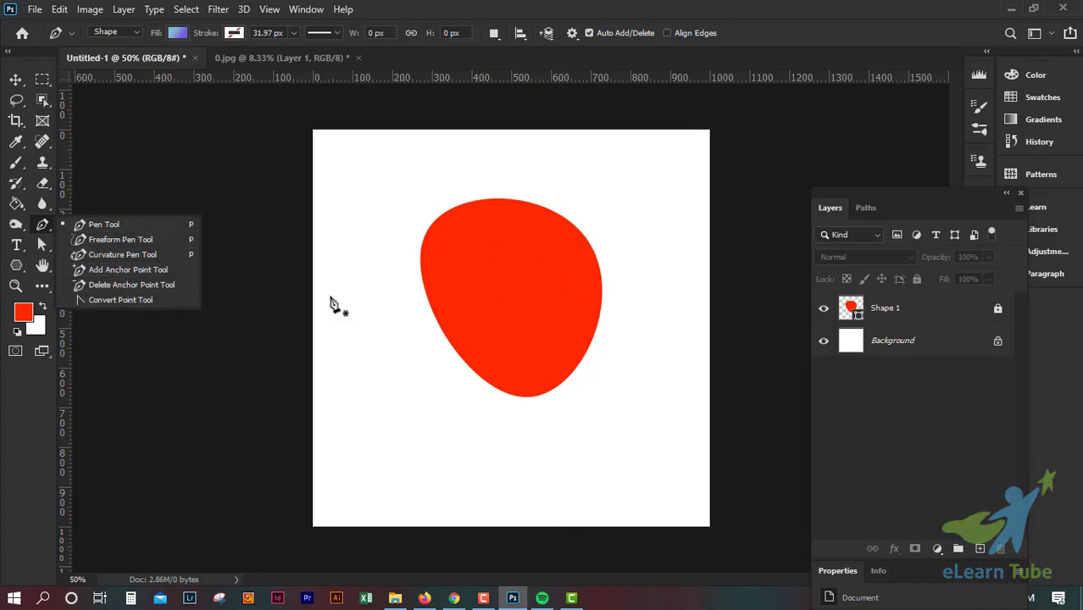
click(663, 5)
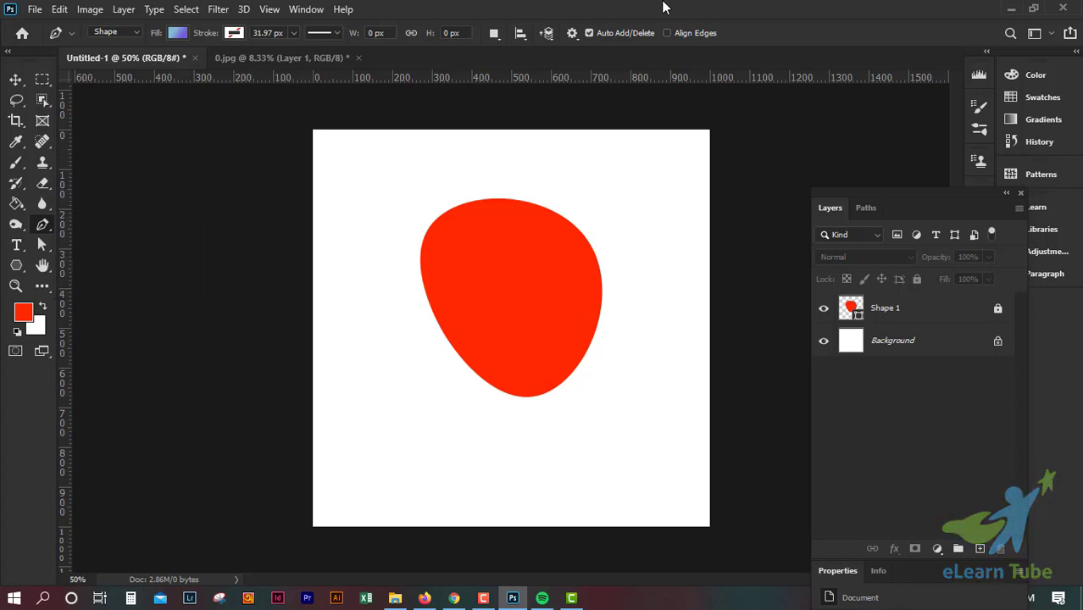